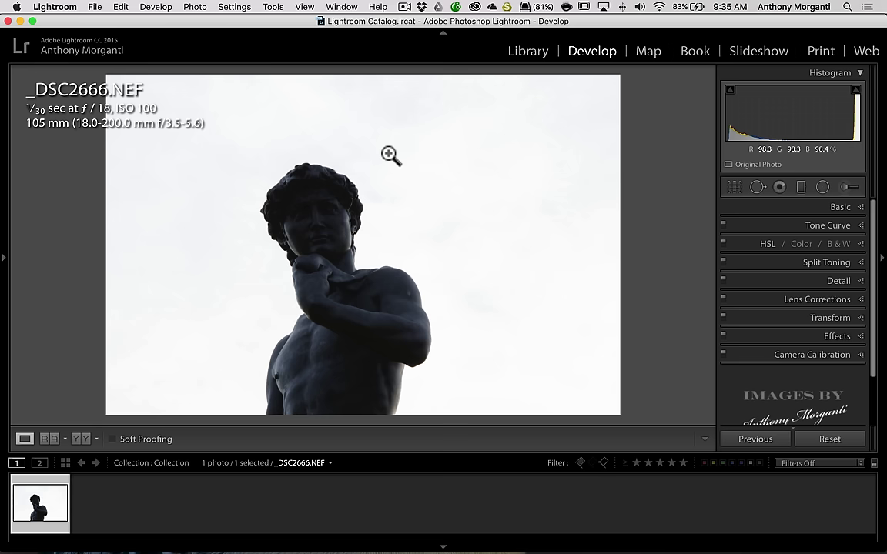
In the Basic panel, set Highlights and Whites −100, Shadows +59, Blacks +33, Clarity +15, Vibrance +17, Saturation +22
{"action": "left_click", "coordinate": [834, 207]}
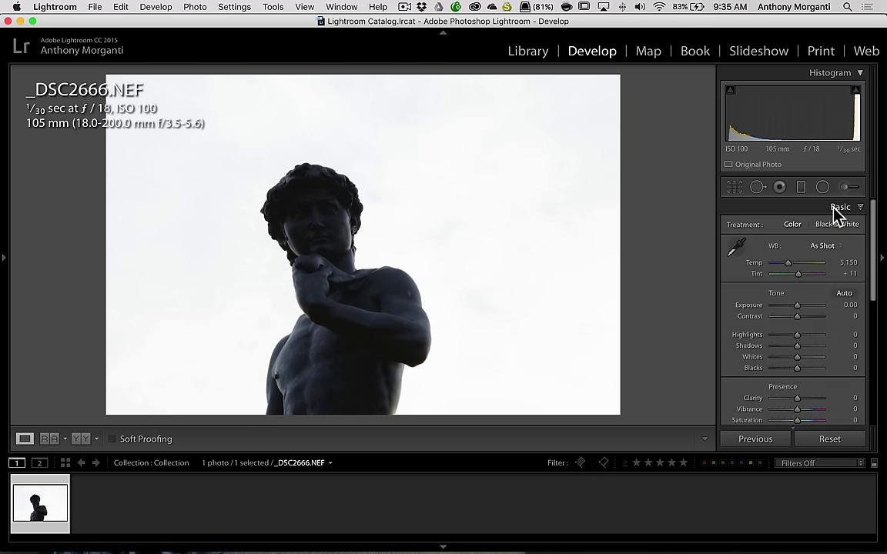
{"action": "scroll", "coordinate": [842, 214], "scroll_direction": "down", "scroll_amount": 1}
{"action": "left_click_drag", "start_coordinate": [797, 318], "coordinate": [758, 323]}
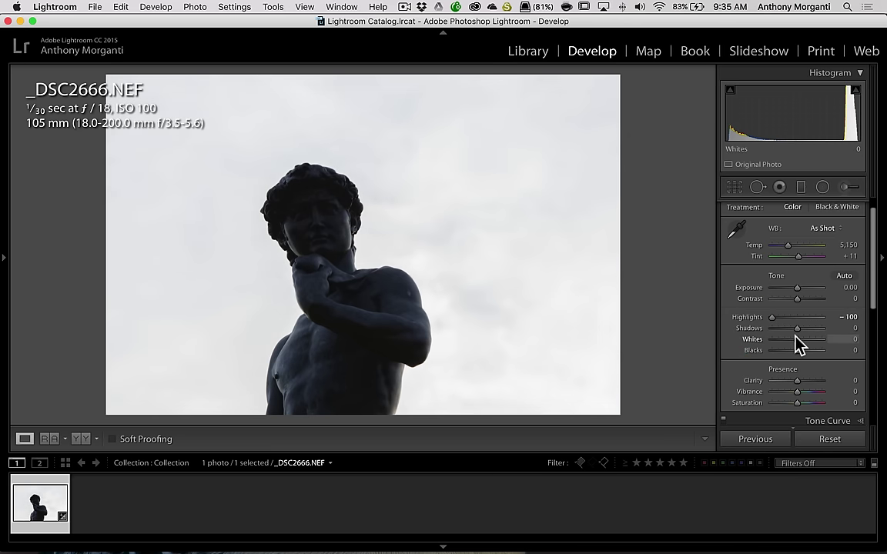
{"action": "mouse_move", "coordinate": [796, 339]}
{"action": "left_mouse_down"}
{"action": "mouse_move", "coordinate": [772, 339]}
{"action": "mouse_move", "coordinate": [809, 330]}
{"action": "left_mouse_up"}
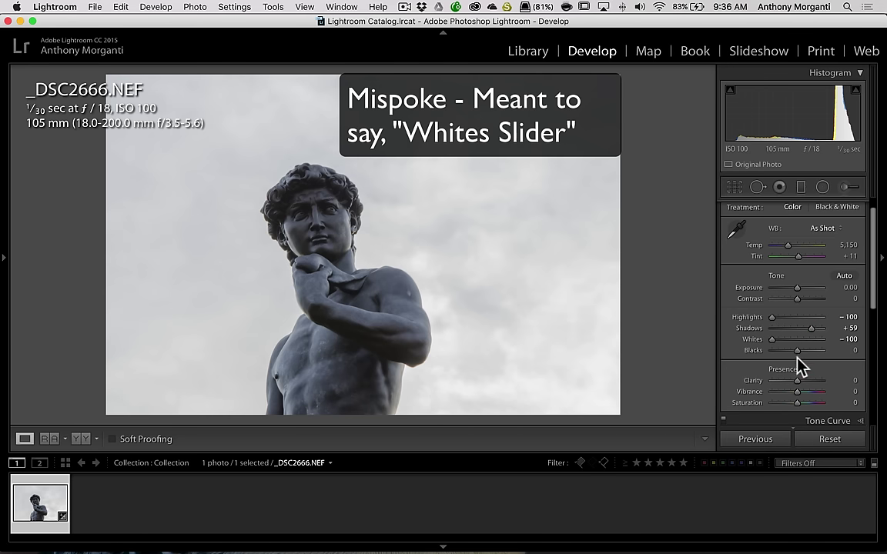
{"action": "mouse_move", "coordinate": [797, 351]}
{"action": "left_mouse_down"}
{"action": "mouse_move", "coordinate": [804, 349]}
{"action": "mouse_move", "coordinate": [800, 398]}
{"action": "left_mouse_up"}
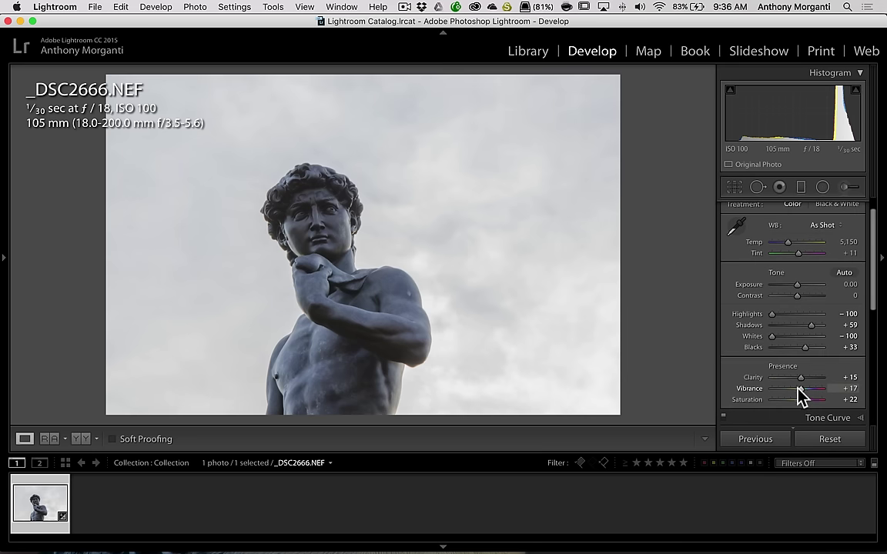
{"action": "scroll", "coordinate": [808, 315], "scroll_direction": "down", "scroll_amount": 1}
{"action": "scroll", "coordinate": [801, 308], "scroll_direction": "down", "scroll_amount": 3}
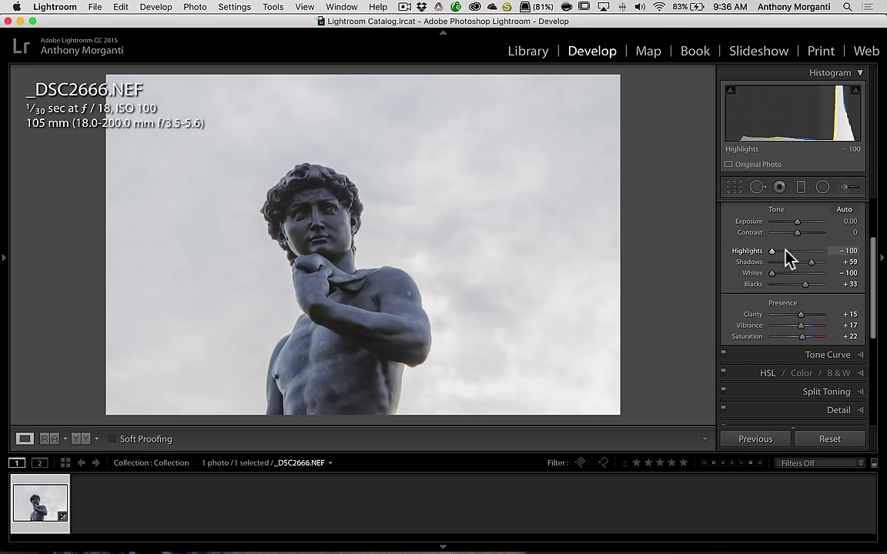
{"action": "scroll", "coordinate": [789, 261], "scroll_direction": "up", "scroll_amount": 3}
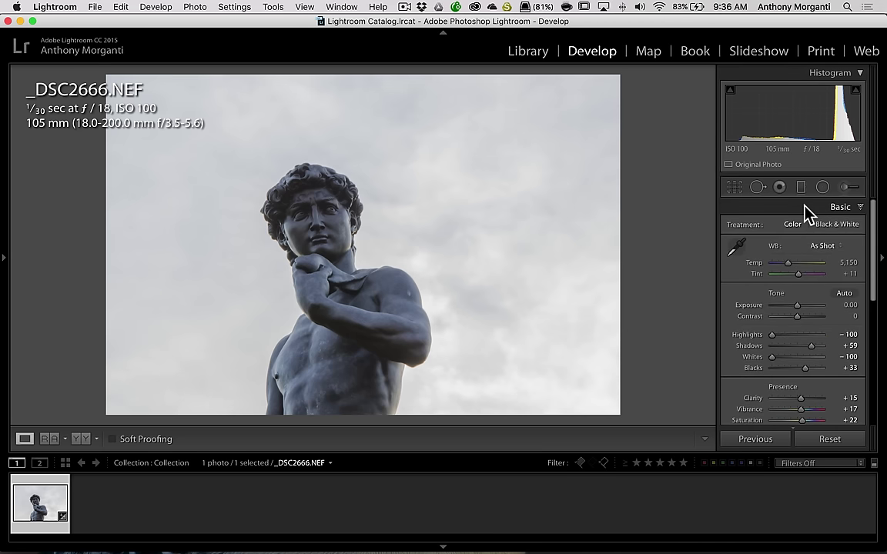
In Lens Corrections, enable Remove Chromatic Aberration and Profile Corrections, then review the Manual options
{"action": "left_click", "coordinate": [805, 208]}
{"action": "left_click", "coordinate": [780, 298]}
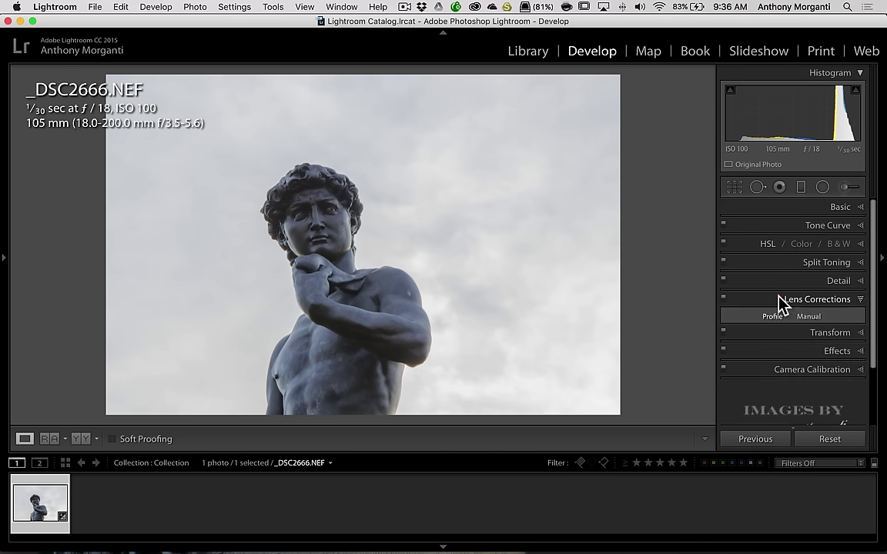
{"action": "left_click", "coordinate": [730, 261]}
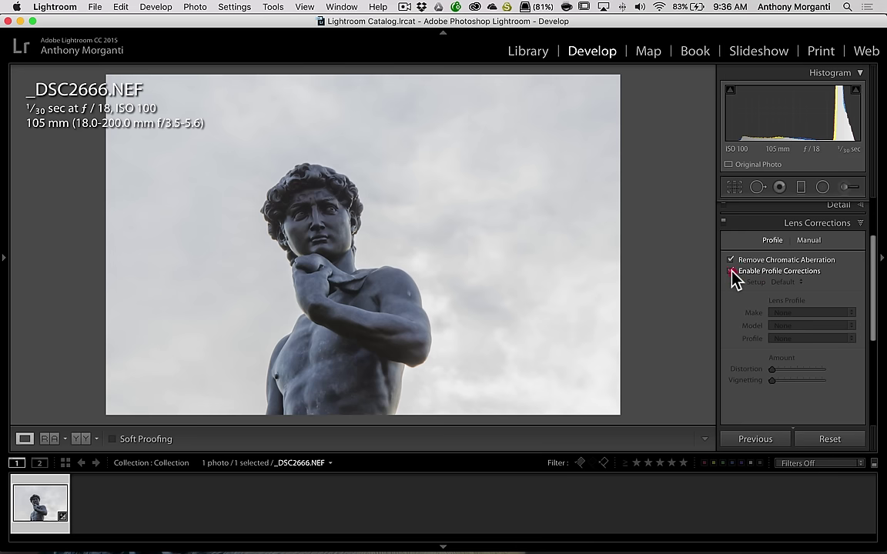
{"action": "left_click", "coordinate": [731, 272]}
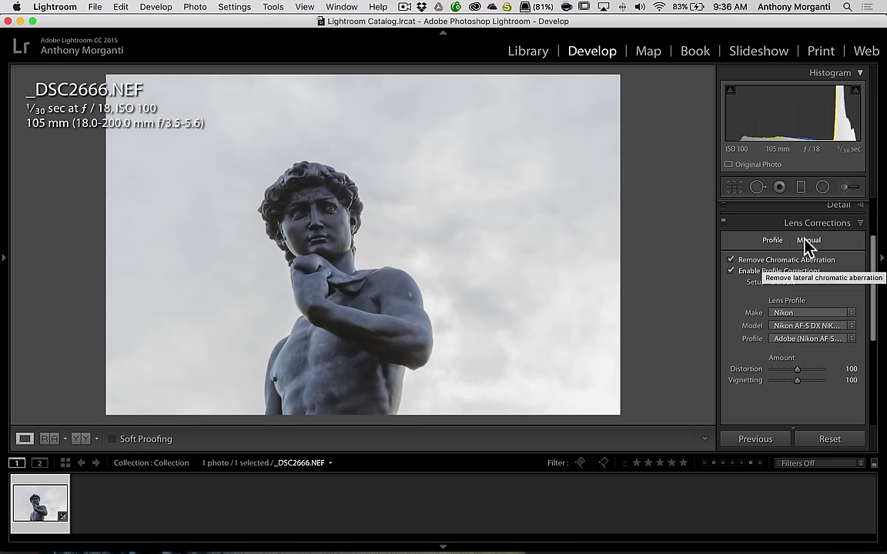
{"action": "left_click", "coordinate": [808, 241]}
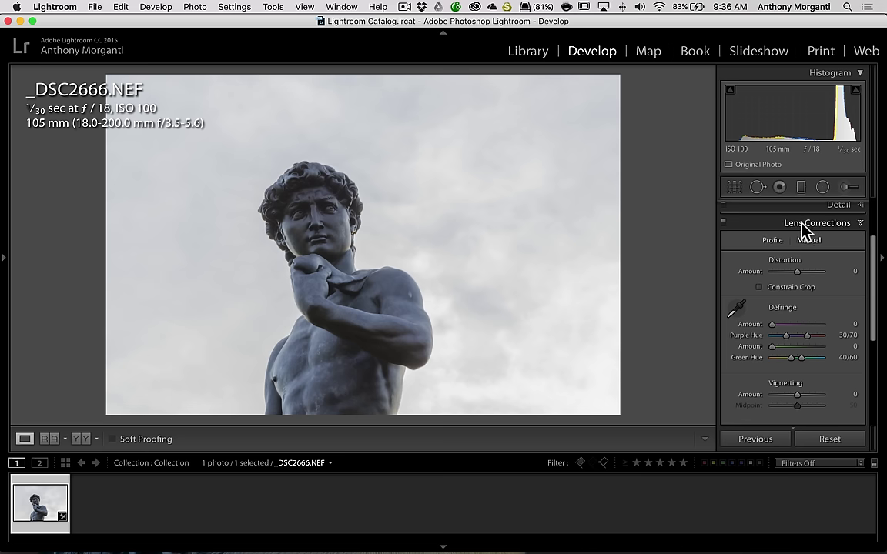
{"action": "left_click", "coordinate": [768, 224]}
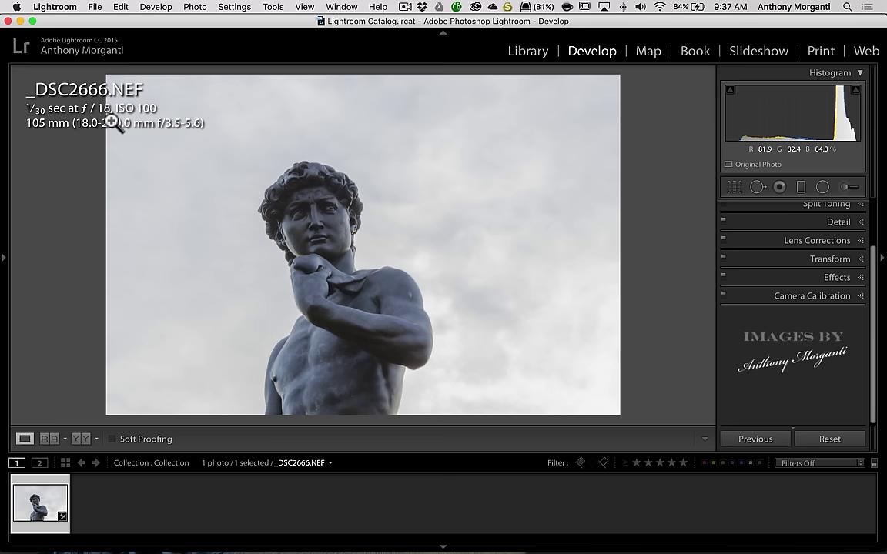
{"action": "left_click", "coordinate": [406, 280]}
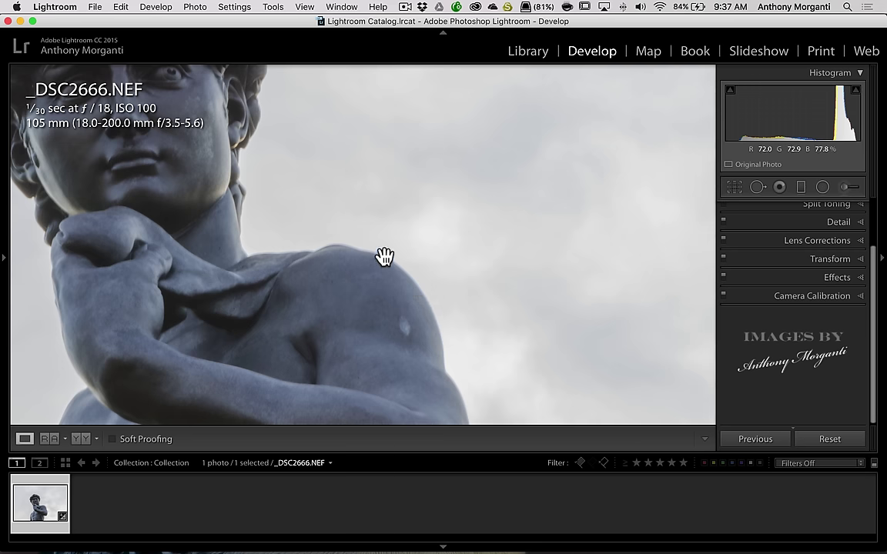
{"action": "left_click", "coordinate": [441, 203]}
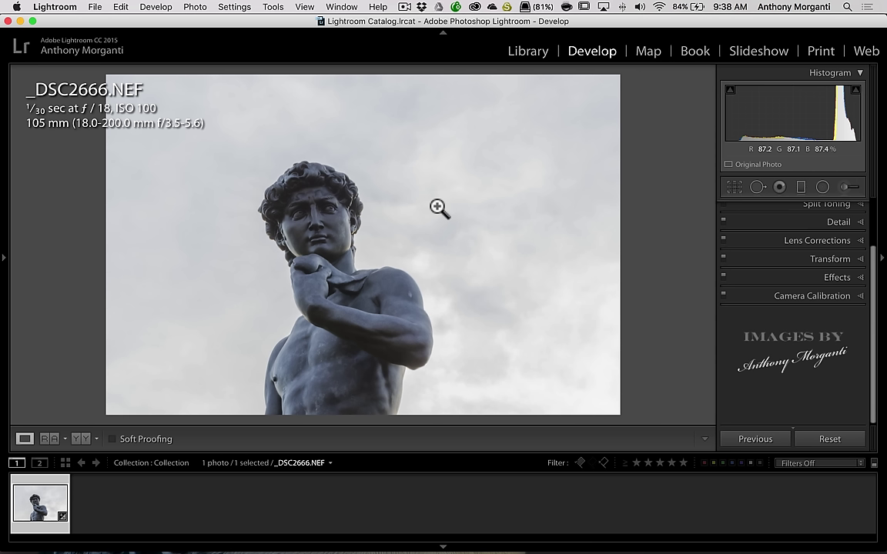
Send _DSC2666.NEF via Edit In to Photoshop CC 2017 and bring Photoshop forward
{"action": "right_click", "coordinate": [440, 203]}
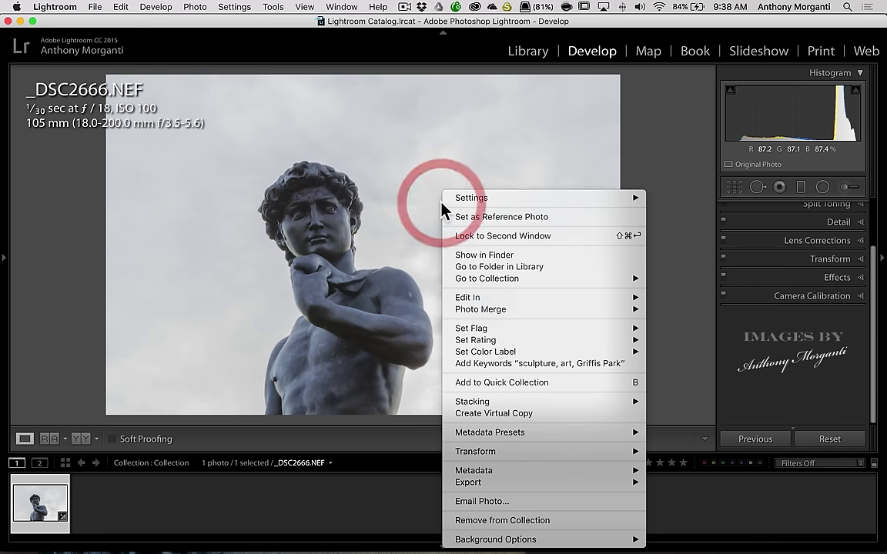
{"action": "mouse_move", "coordinate": [497, 300]}
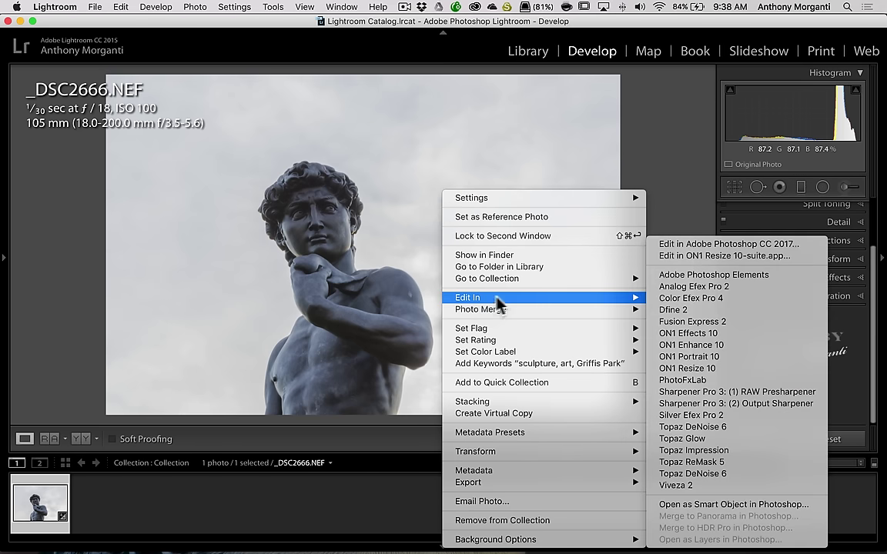
{"action": "left_click", "coordinate": [691, 244]}
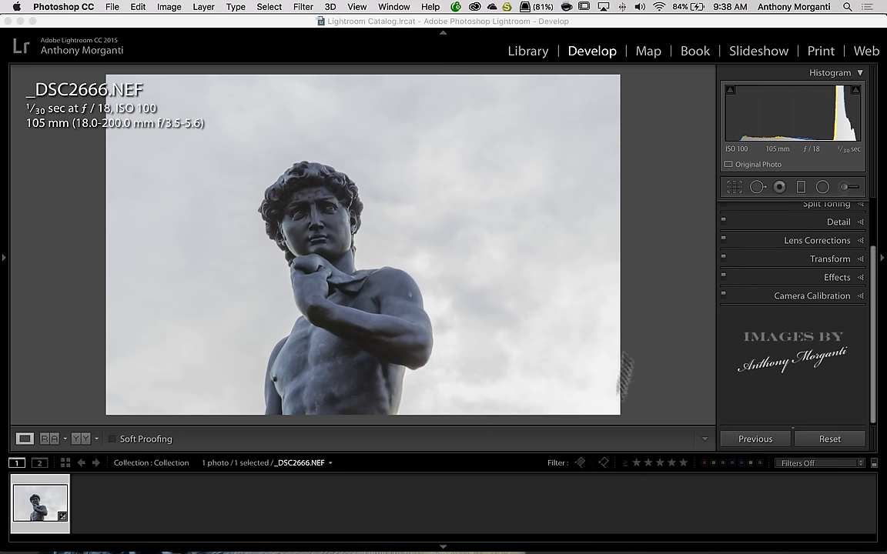
{"action": "left_click", "coordinate": [572, 544]}
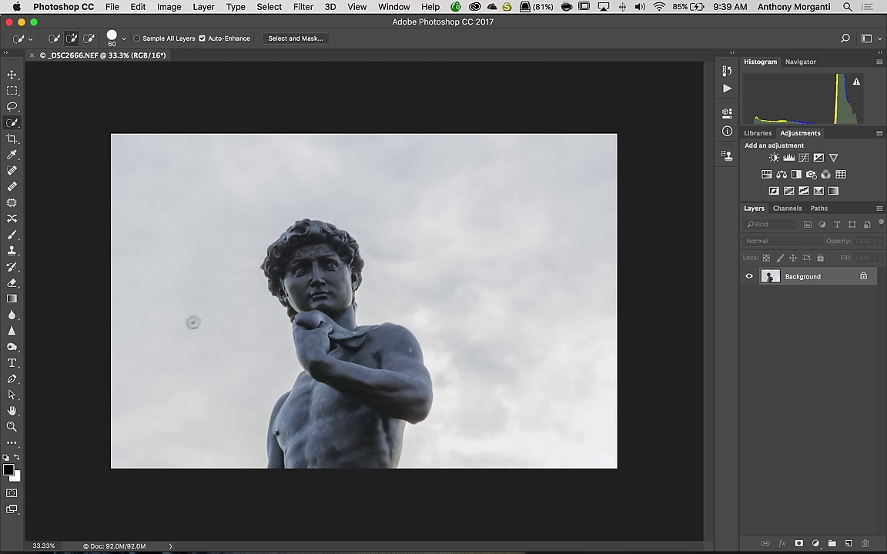
Select the sky with the Quick Selection Tool and copy it to Layer 1 with Cmd+J
{"action": "left_click", "coordinate": [10, 123]}
{"action": "left_click_drag", "start_coordinate": [11, 124], "coordinate": [54, 123]}
{"action": "mouse_move", "coordinate": [212, 424]}
{"action": "left_mouse_down"}
{"action": "mouse_move", "coordinate": [220, 396]}
{"action": "mouse_move", "coordinate": [189, 306]}
{"action": "mouse_move", "coordinate": [192, 210]}
{"action": "mouse_move", "coordinate": [309, 174]}
{"action": "mouse_move", "coordinate": [412, 216]}
{"action": "mouse_move", "coordinate": [404, 294]}
{"action": "mouse_move", "coordinate": [422, 297]}
{"action": "left_mouse_up"}
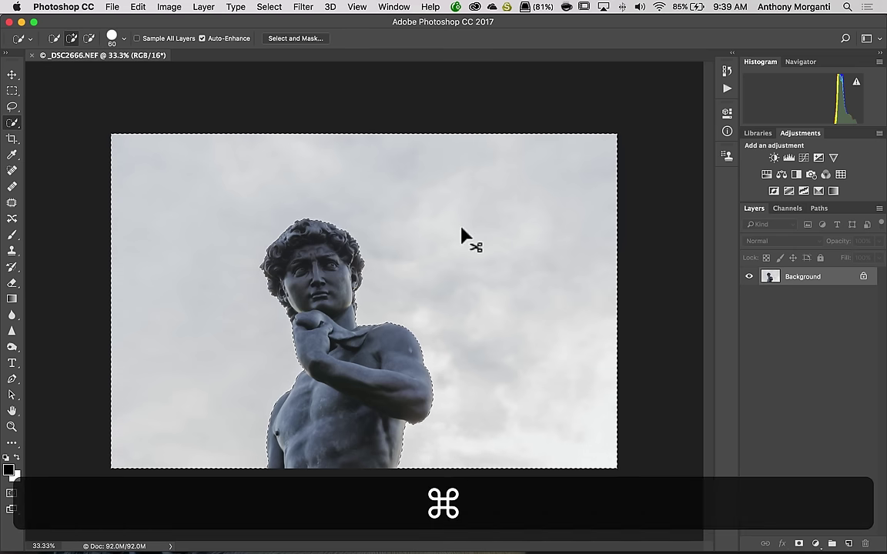
{"action": "key", "text": "super+j"}
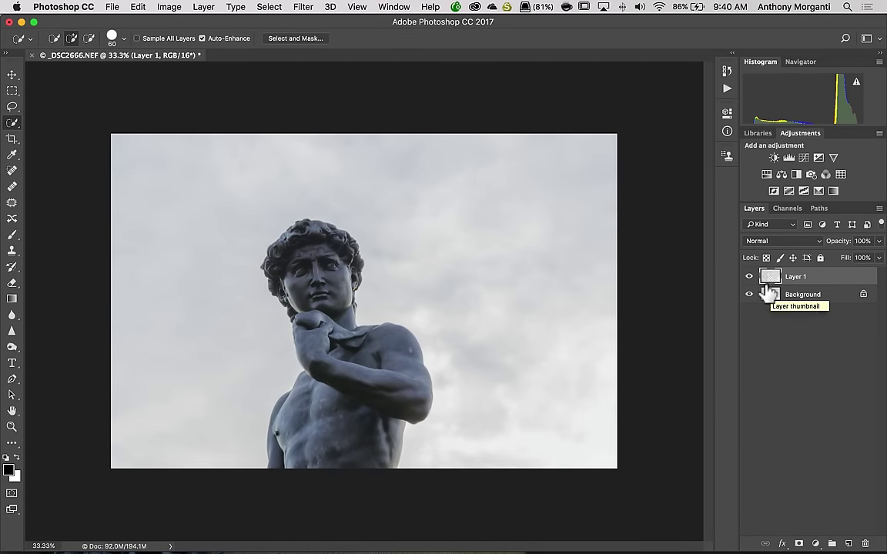
Set Layer 1's blend mode to Multiply and duplicate it as Layer 1 copy
{"action": "left_click", "coordinate": [821, 260]}
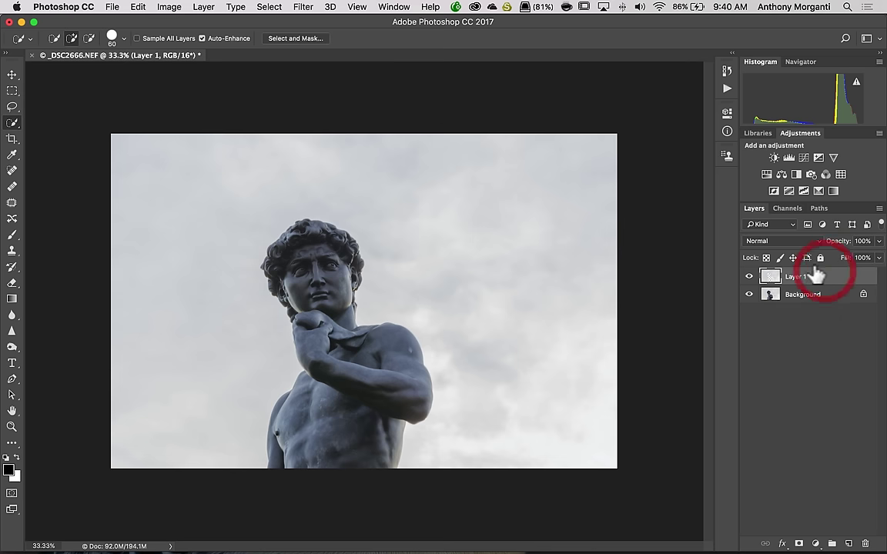
{"action": "left_click", "coordinate": [818, 240]}
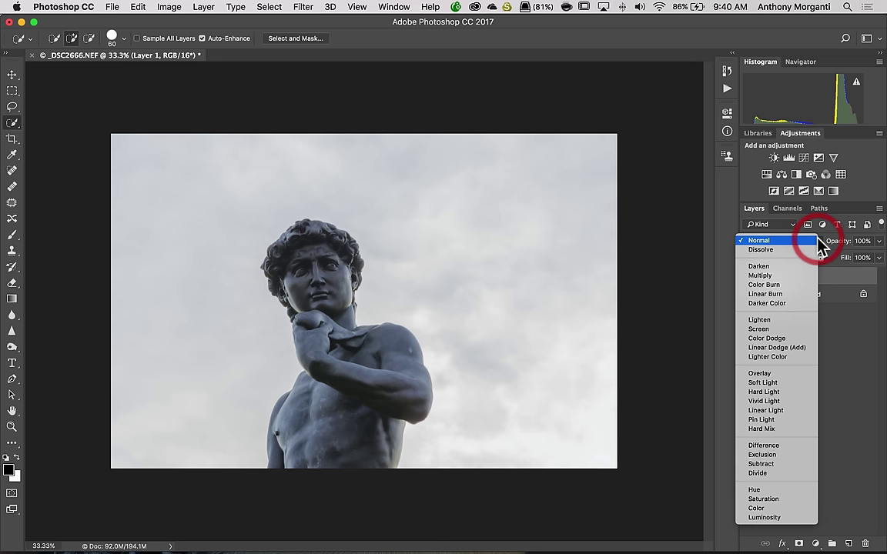
{"action": "left_click", "coordinate": [770, 276]}
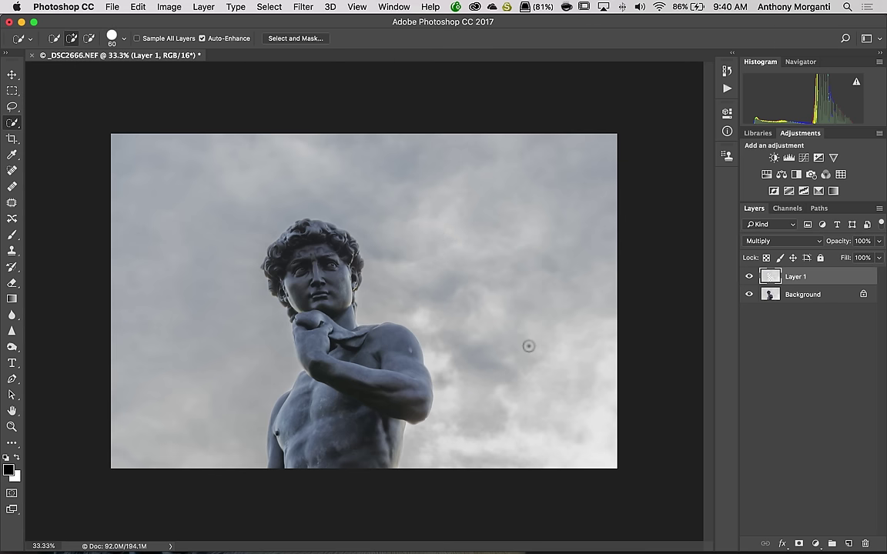
{"action": "key", "text": "super+j"}
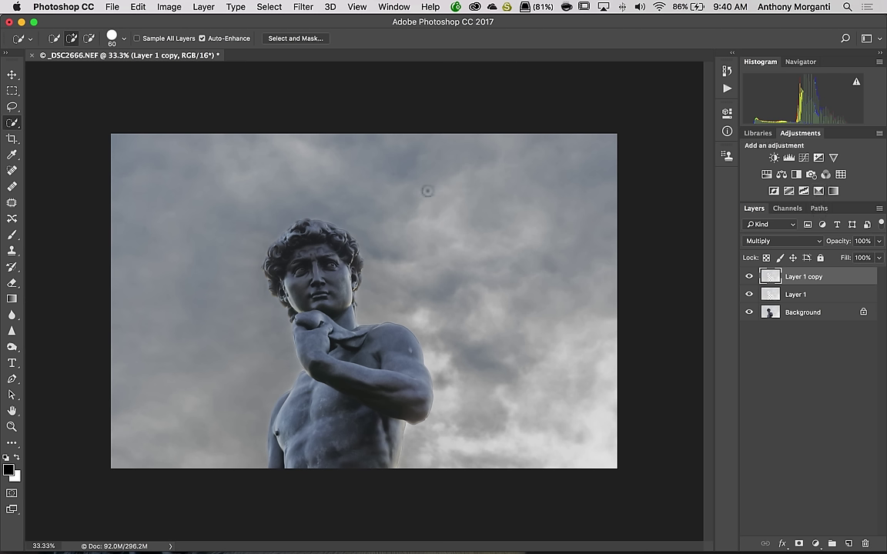
Add a Selective Color adjustment layer, leaving the workspace settings unchanged
{"action": "left_click", "coordinate": [818, 192]}
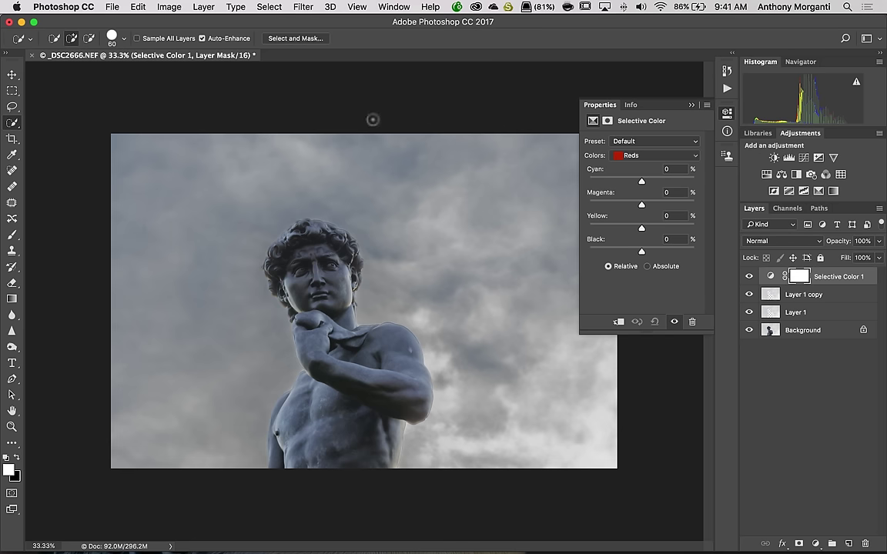
{"action": "left_click", "coordinate": [393, 7]}
{"action": "mouse_move", "coordinate": [415, 35]}
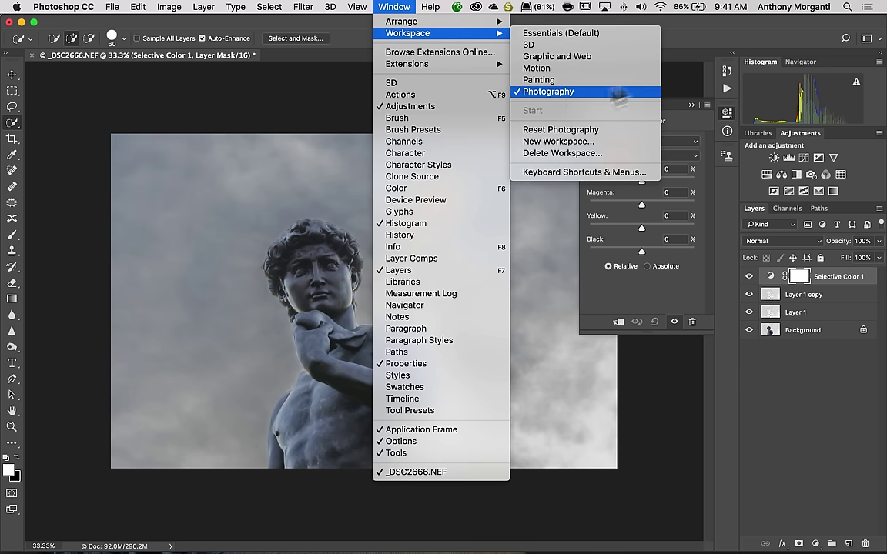
{"action": "left_click", "coordinate": [687, 41]}
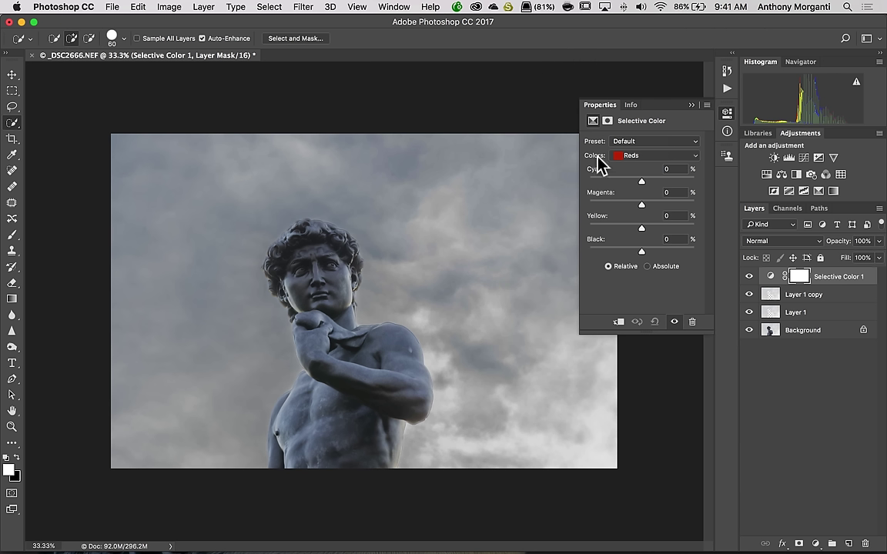
Target Neutrals and set Yellow to −16 and Black to +15
{"action": "left_click", "coordinate": [644, 156]}
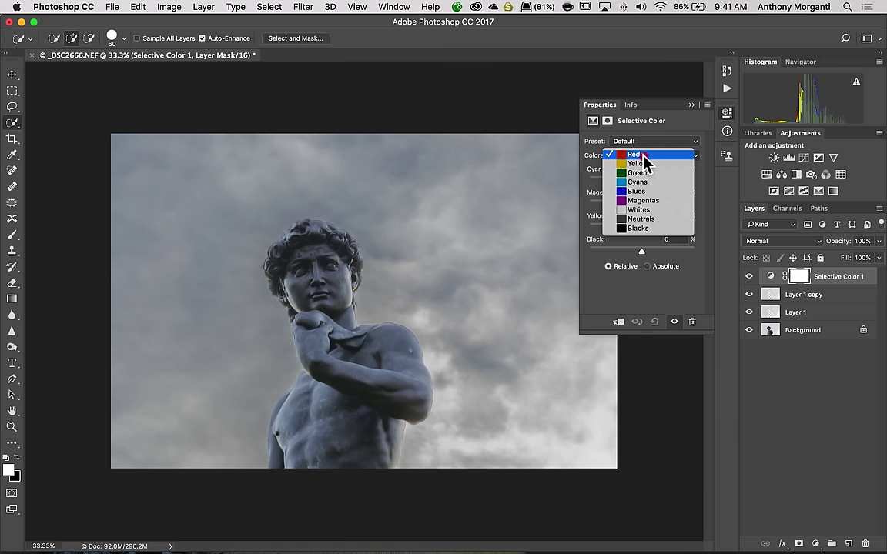
{"action": "left_click", "coordinate": [643, 218]}
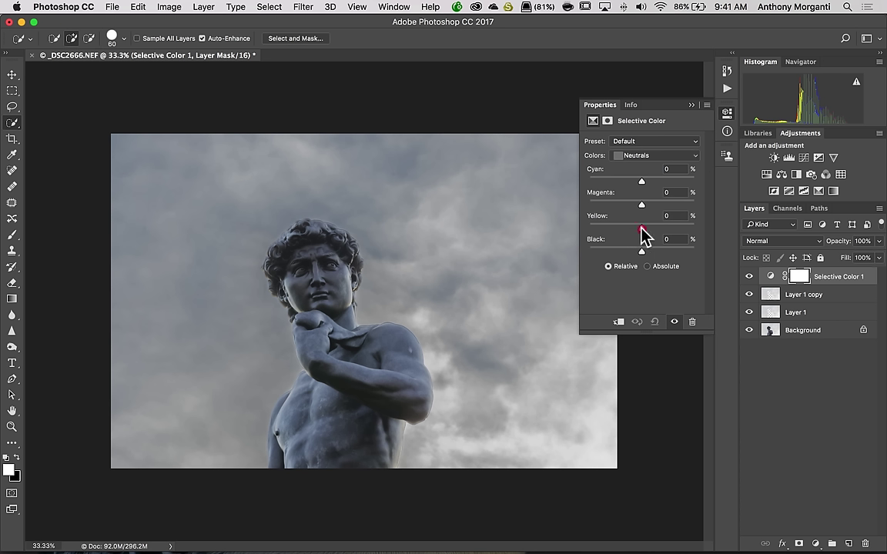
{"action": "left_click_drag", "start_coordinate": [641, 226], "coordinate": [632, 227]}
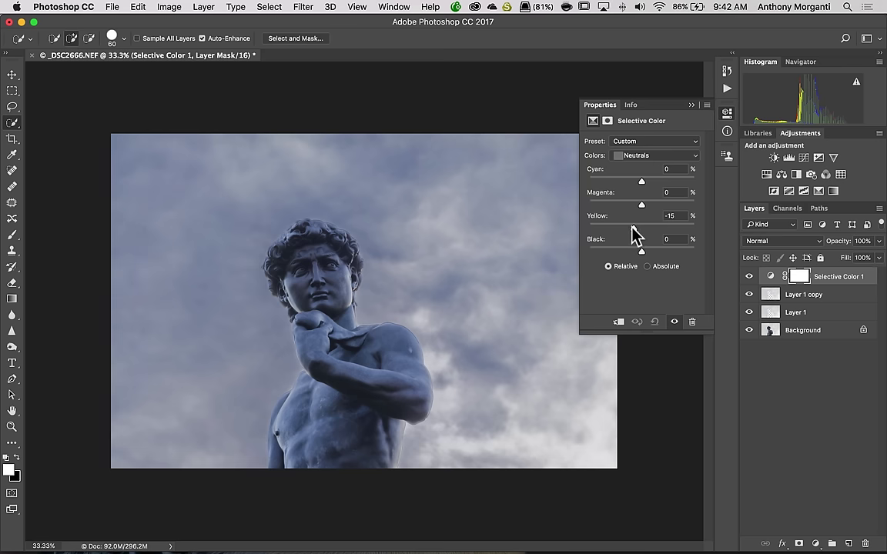
{"action": "left_click_drag", "start_coordinate": [633, 227], "coordinate": [647, 253]}
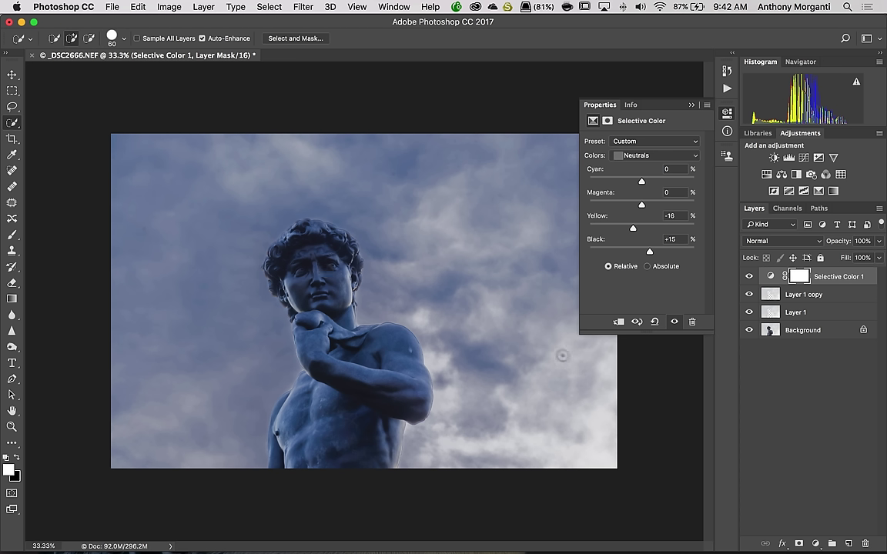
Clip Selective Color to Layer 1 copy and push Neutrals to Yellow −41, Black +33
{"action": "left_click", "coordinate": [618, 321]}
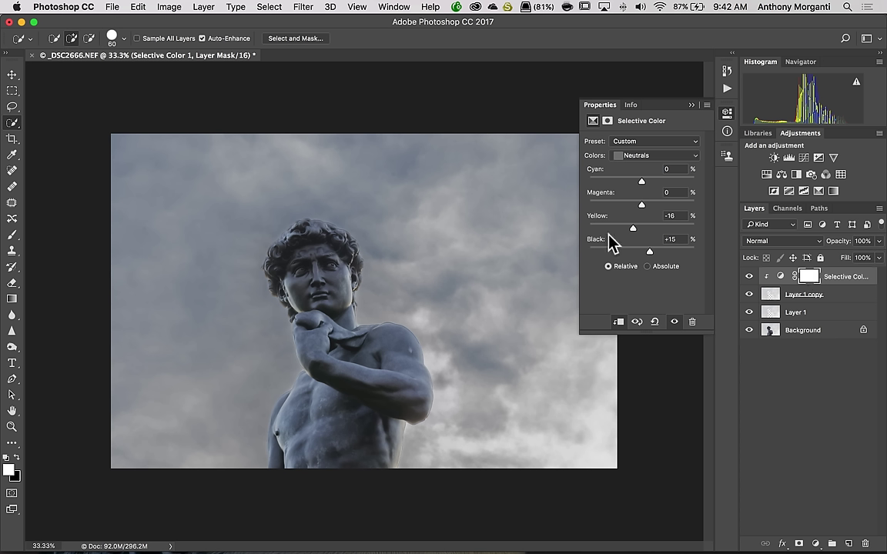
{"action": "mouse_move", "coordinate": [633, 228]}
{"action": "left_mouse_down"}
{"action": "mouse_move", "coordinate": [599, 229]}
{"action": "mouse_move", "coordinate": [670, 231]}
{"action": "mouse_move", "coordinate": [587, 230]}
{"action": "mouse_move", "coordinate": [676, 231]}
{"action": "mouse_move", "coordinate": [614, 230]}
{"action": "mouse_move", "coordinate": [660, 254]}
{"action": "left_mouse_up"}
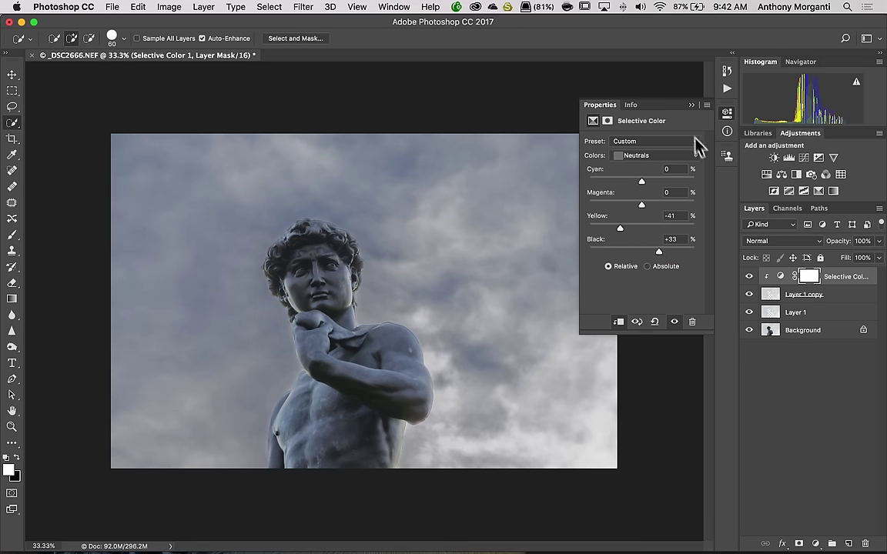
{"action": "left_click", "coordinate": [691, 106]}
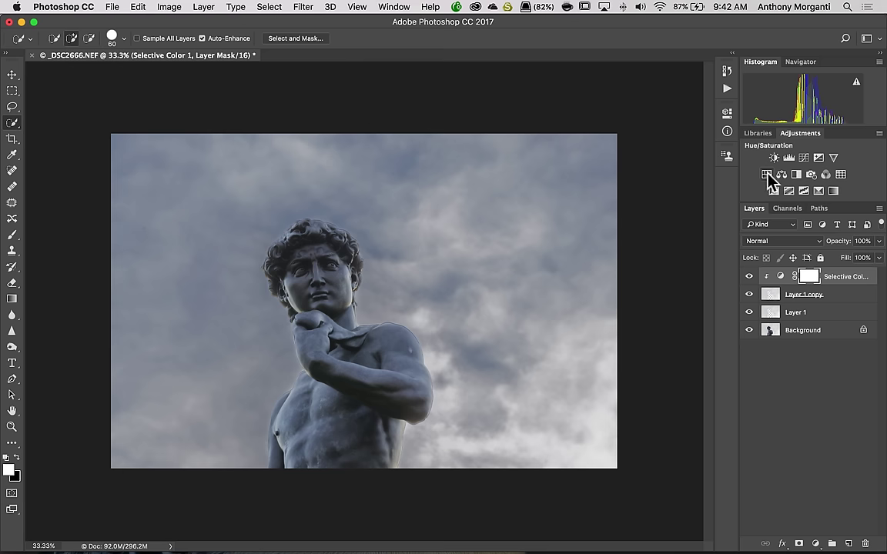
Add an Exposure layer clipped to the layer below, with Exposure 0 and Gamma Correction 0.75
{"action": "left_click", "coordinate": [817, 156]}
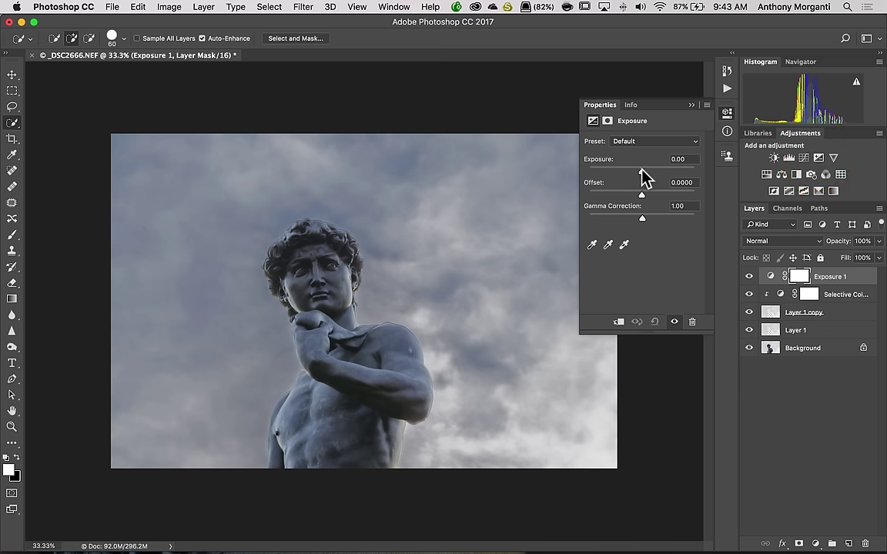
{"action": "left_click", "coordinate": [617, 322]}
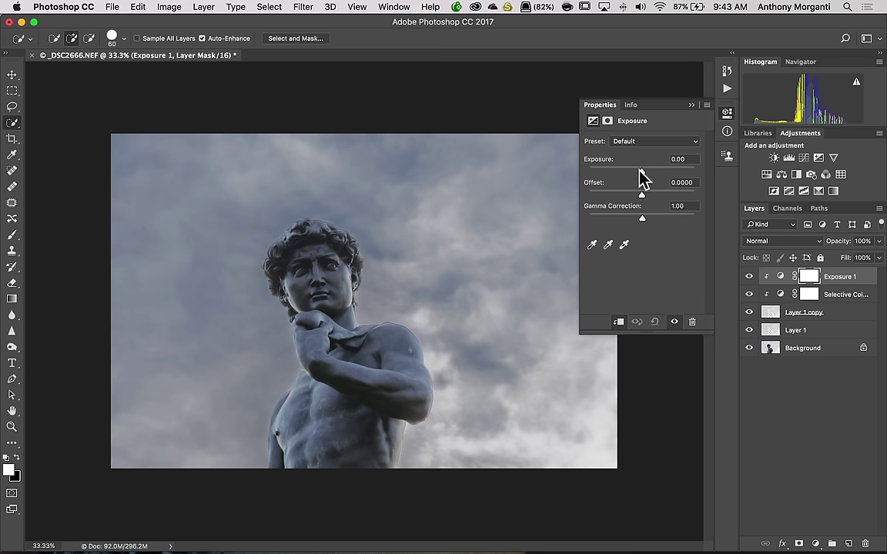
{"action": "left_click_drag", "start_coordinate": [641, 173], "coordinate": [639, 175]}
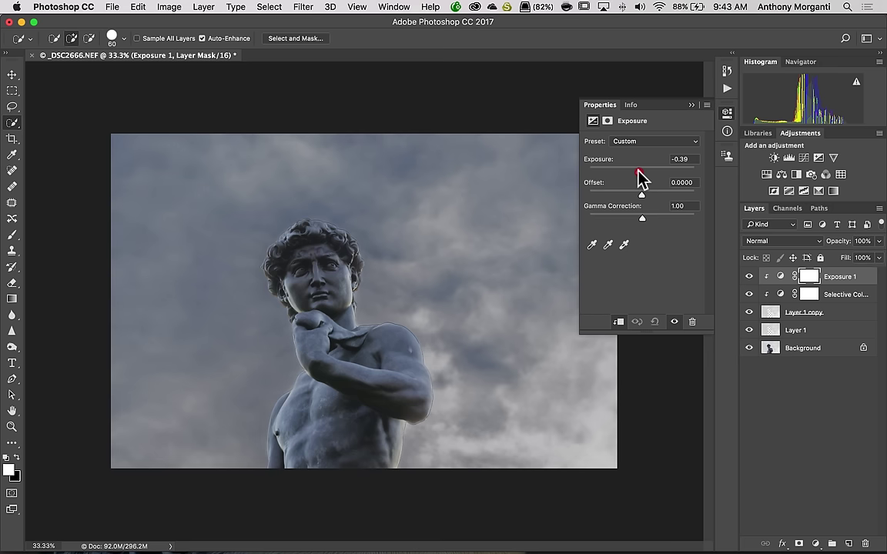
{"action": "left_click", "coordinate": [590, 158]}
{"action": "type", "text": "0"}
{"action": "key", "text": "Return"}
{"action": "left_click_drag", "start_coordinate": [641, 222], "coordinate": [650, 223]}
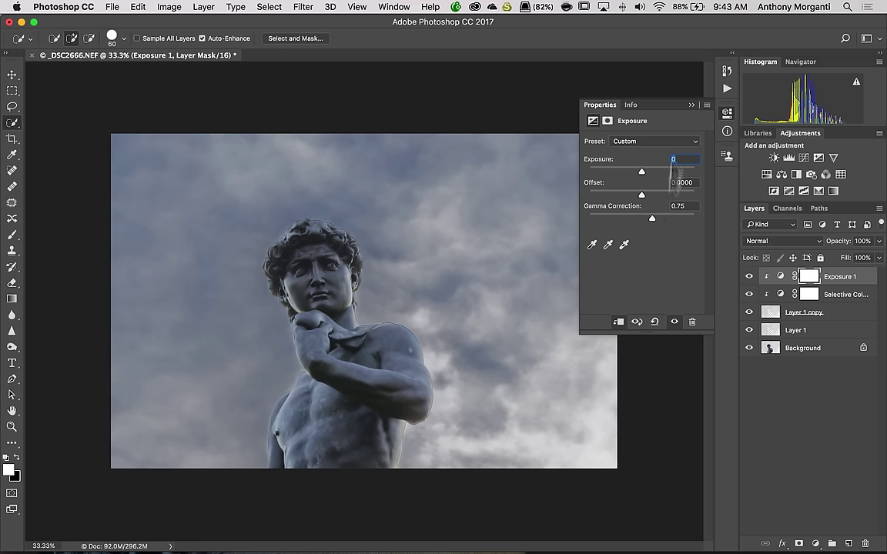
{"action": "left_click", "coordinate": [690, 105]}
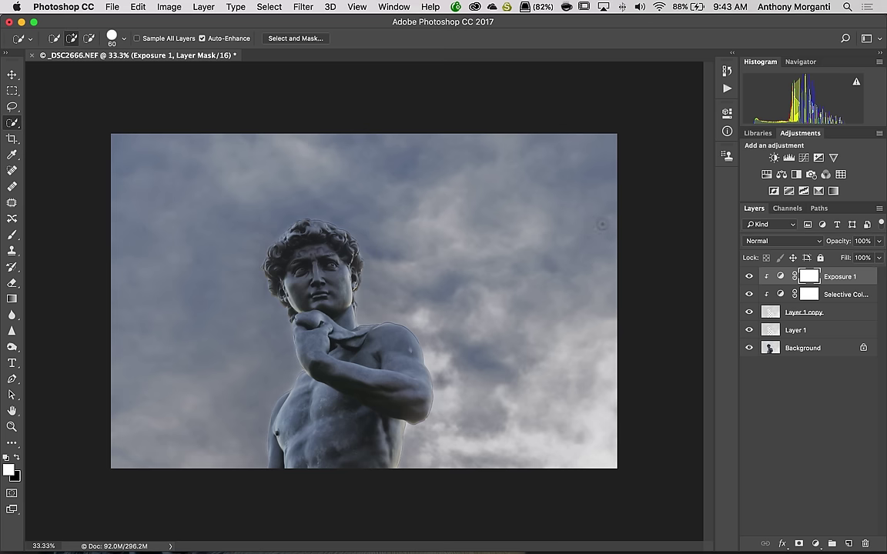
Add a clipped Levels layer and lower the white input level to 222
{"action": "left_click", "coordinate": [789, 158]}
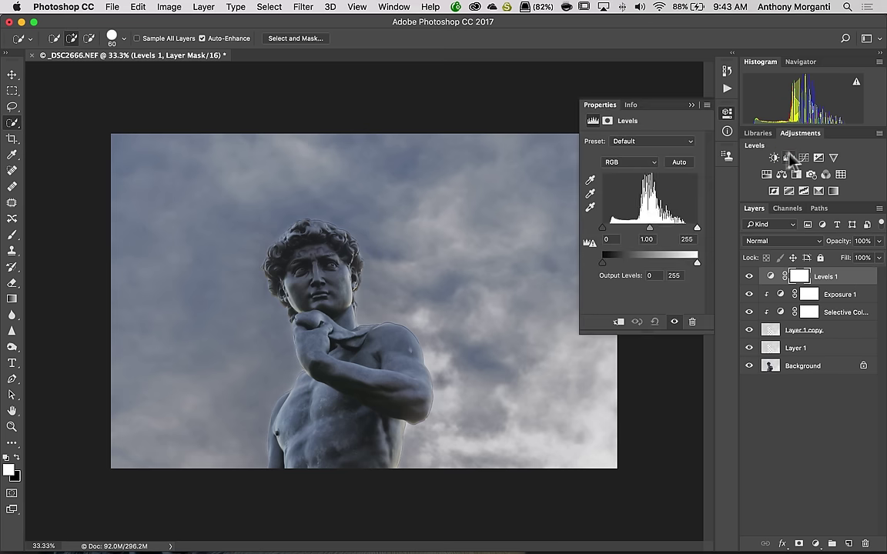
{"action": "left_click", "coordinate": [615, 322]}
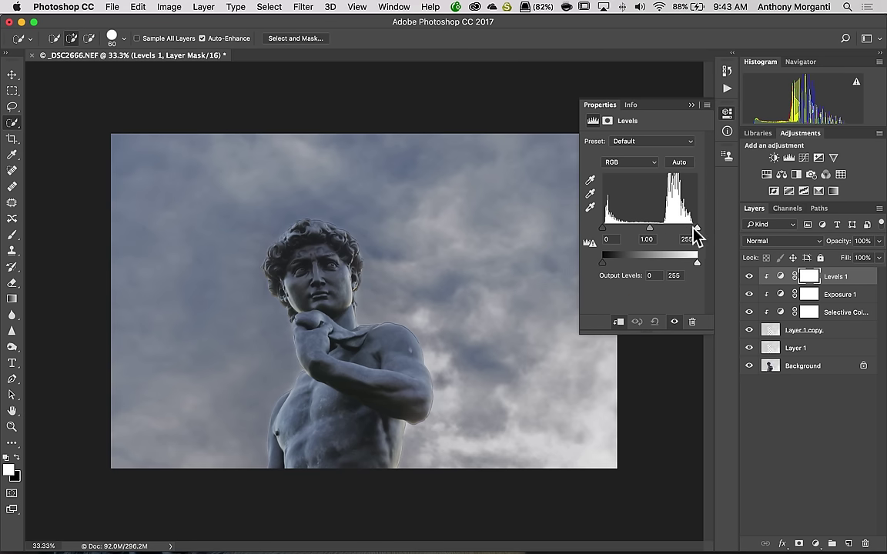
{"action": "left_click_drag", "start_coordinate": [695, 227], "coordinate": [683, 228]}
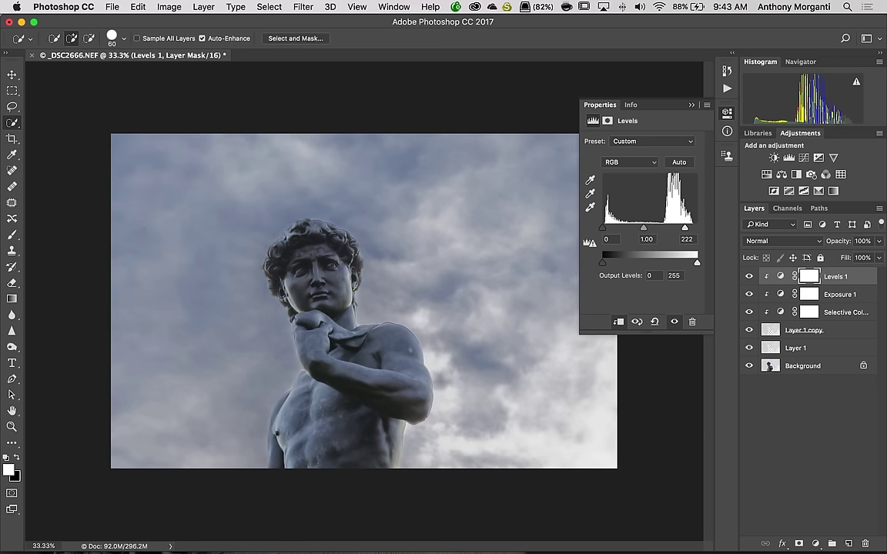
Close the Levels settings and Option-click Background's eye to show only the original photo
{"action": "left_click", "coordinate": [692, 105]}
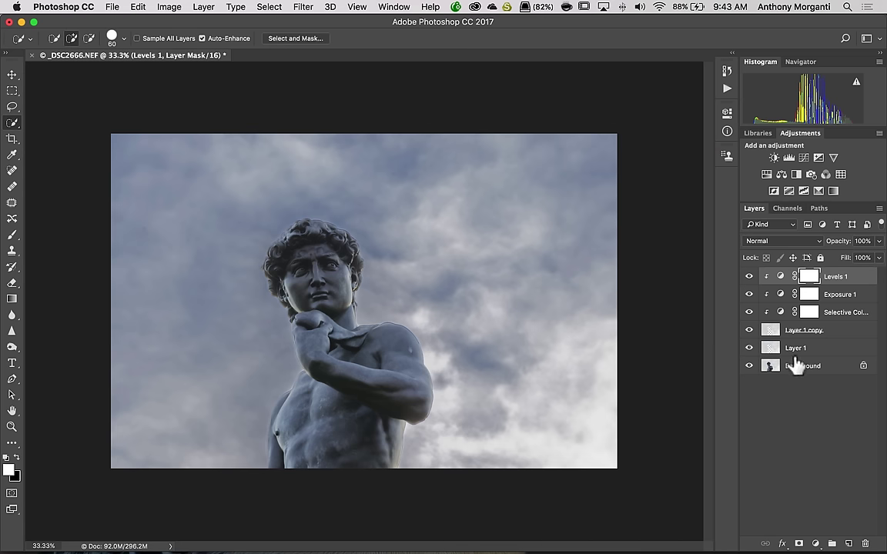
{"action": "left_click", "coordinate": [748, 366], "text": "alt"}
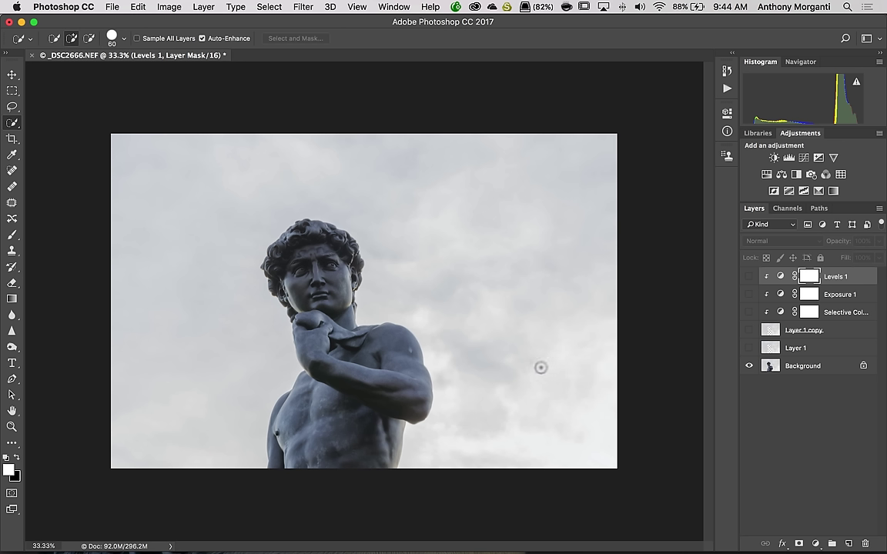
{"action": "left_click", "coordinate": [14, 124]}
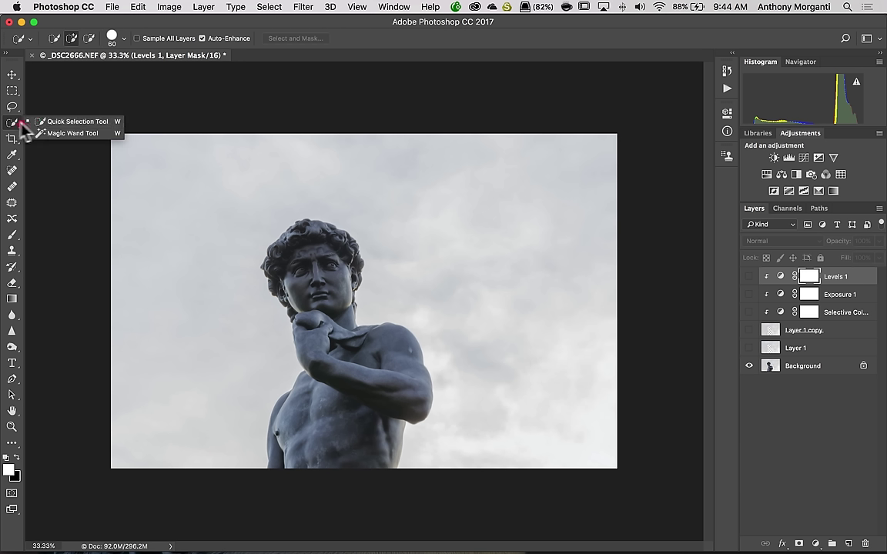
{"action": "left_click", "coordinate": [64, 121]}
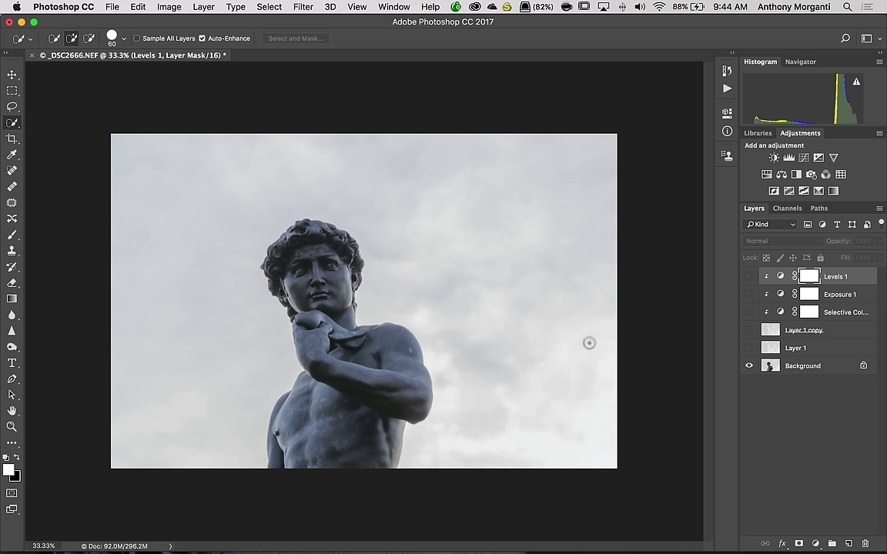
Make Layer 1 and Layer 1 copy visible again, leaving Layer 1 copy selected
{"action": "left_click", "coordinate": [748, 348]}
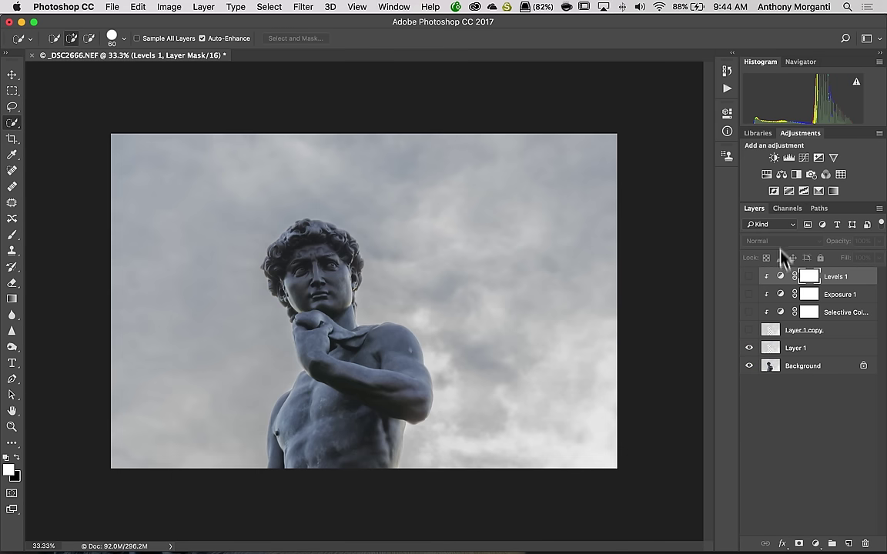
{"action": "left_click", "coordinate": [816, 346]}
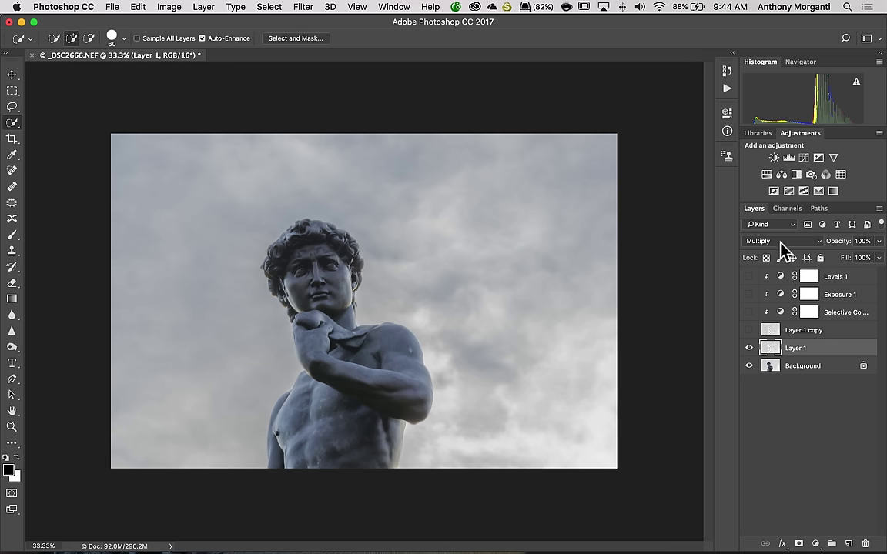
{"action": "left_click", "coordinate": [747, 329]}
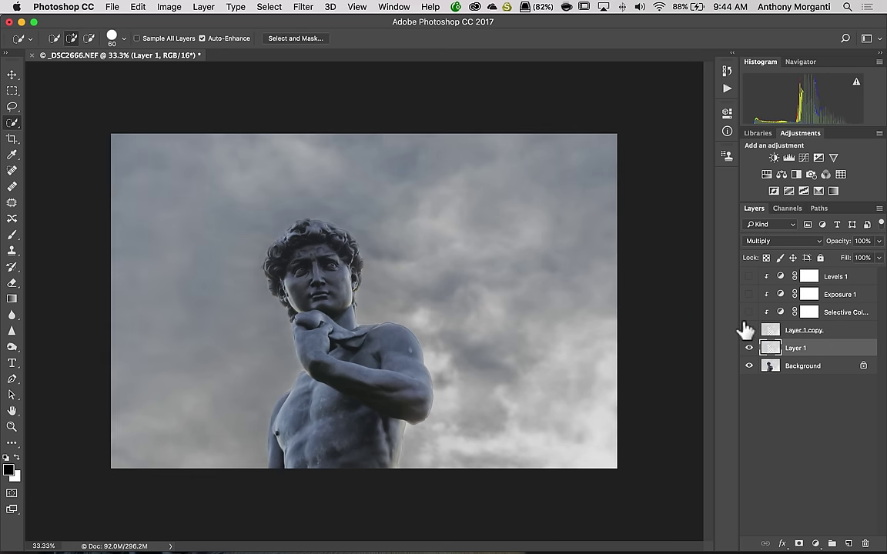
{"action": "left_click", "coordinate": [834, 329]}
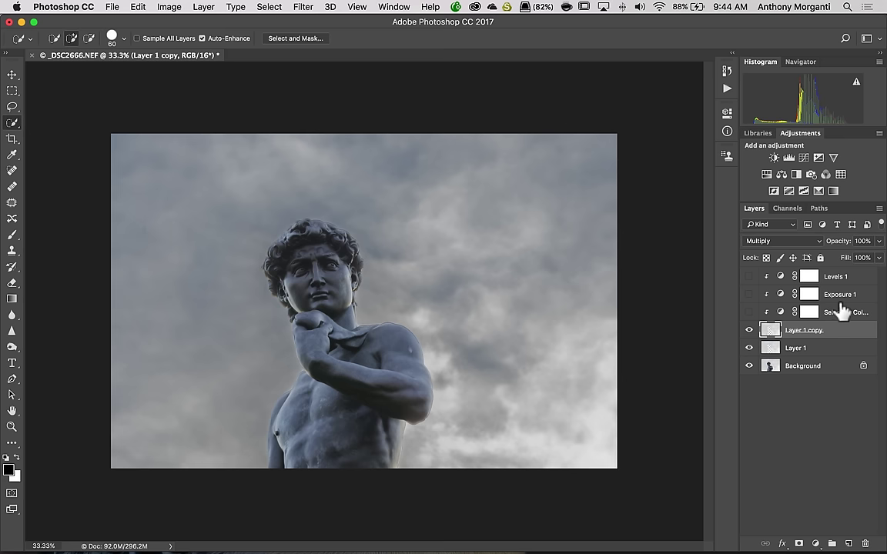
Make the Selective Color adjustment visible again and review its settings
{"action": "left_click", "coordinate": [748, 311]}
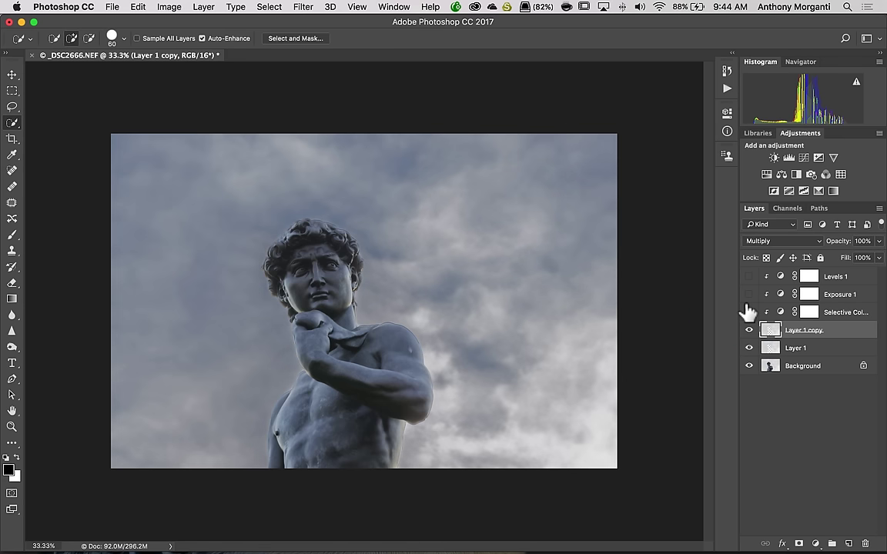
{"action": "left_click", "coordinate": [776, 311]}
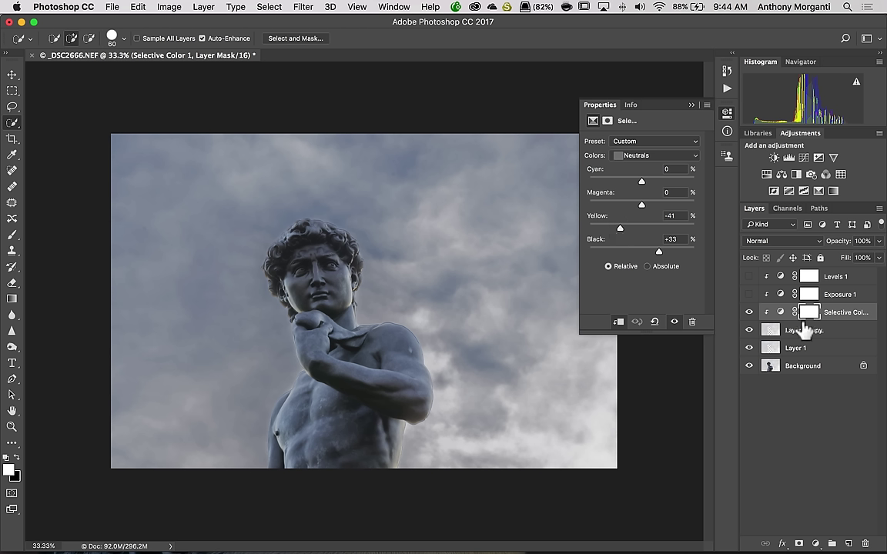
{"action": "left_click", "coordinate": [687, 106]}
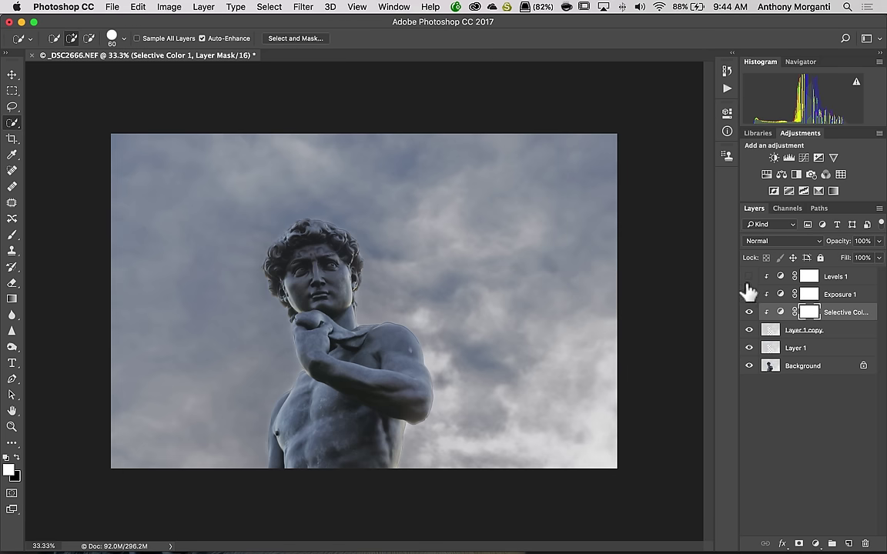
Re-enable Exposure 1, select it and review its exposure settings
{"action": "left_click", "coordinate": [748, 294]}
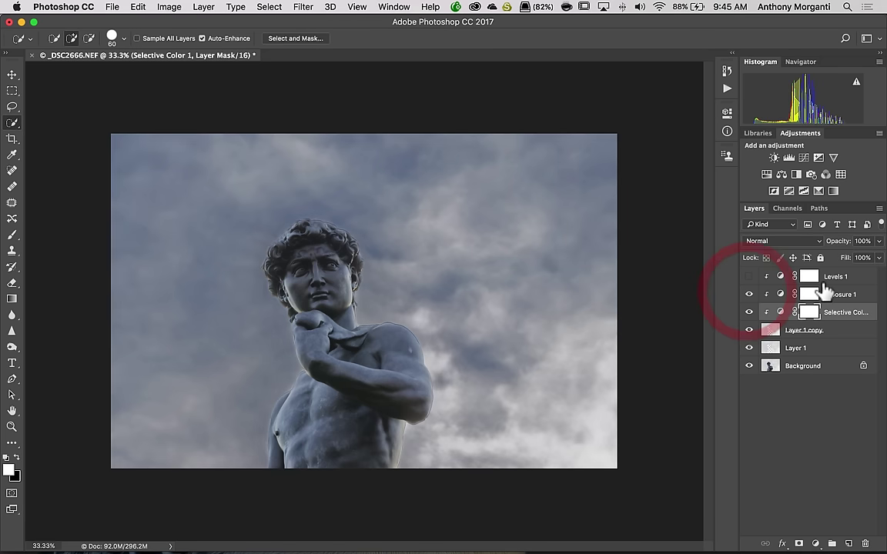
{"action": "left_click", "coordinate": [830, 292]}
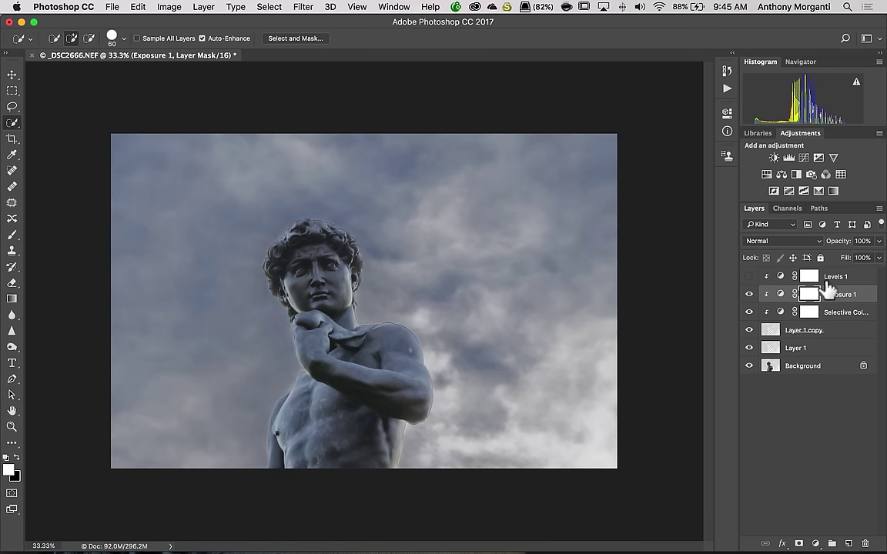
{"action": "double_click", "coordinate": [778, 293]}
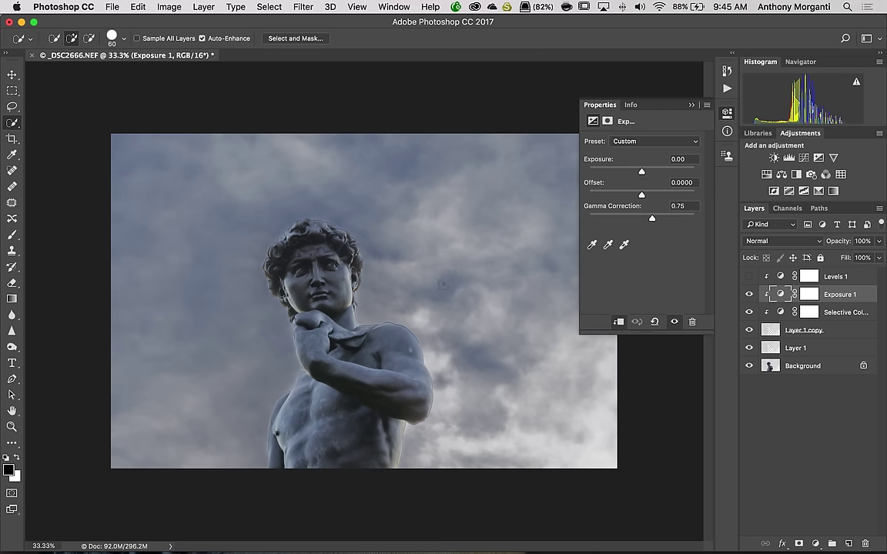
{"action": "left_click", "coordinate": [690, 105]}
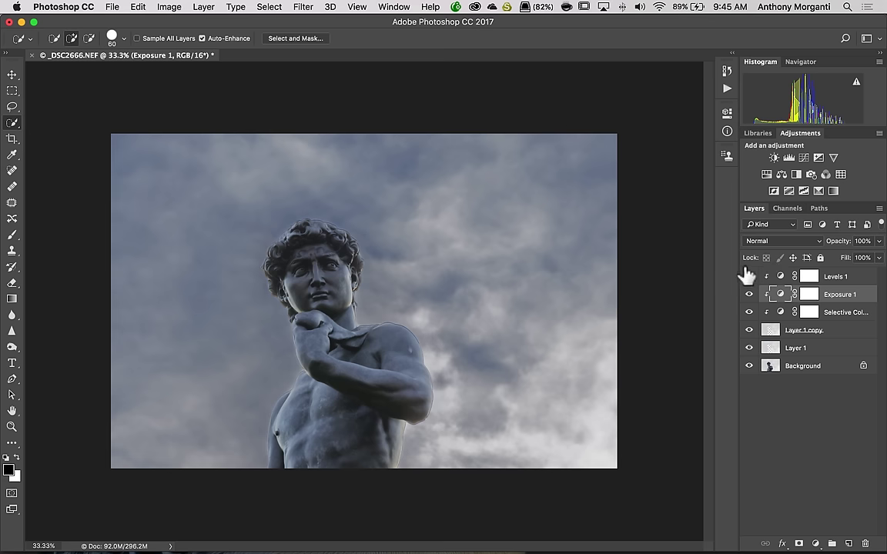
Re-enable Levels 1, review its levels settings, then collapse the Properties panel
{"action": "left_click", "coordinate": [749, 275]}
{"action": "left_click", "coordinate": [808, 275]}
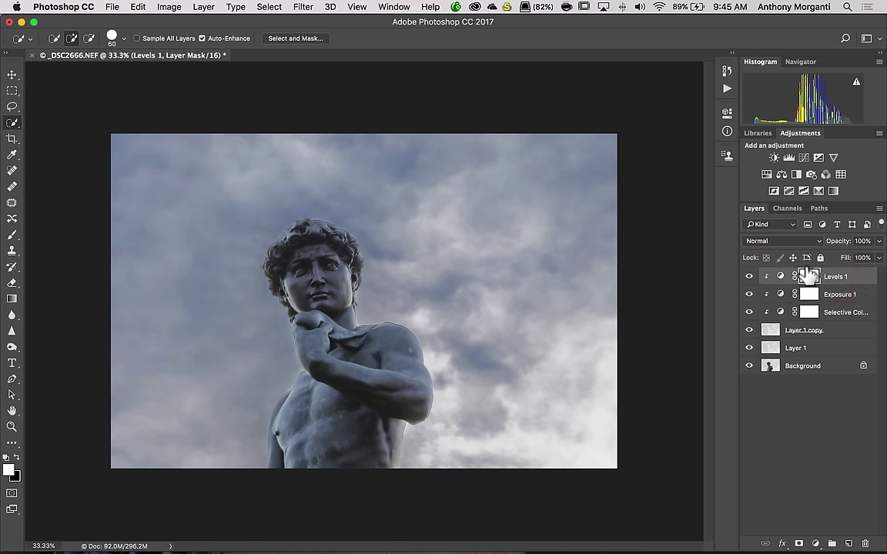
{"action": "double_click", "coordinate": [777, 275]}
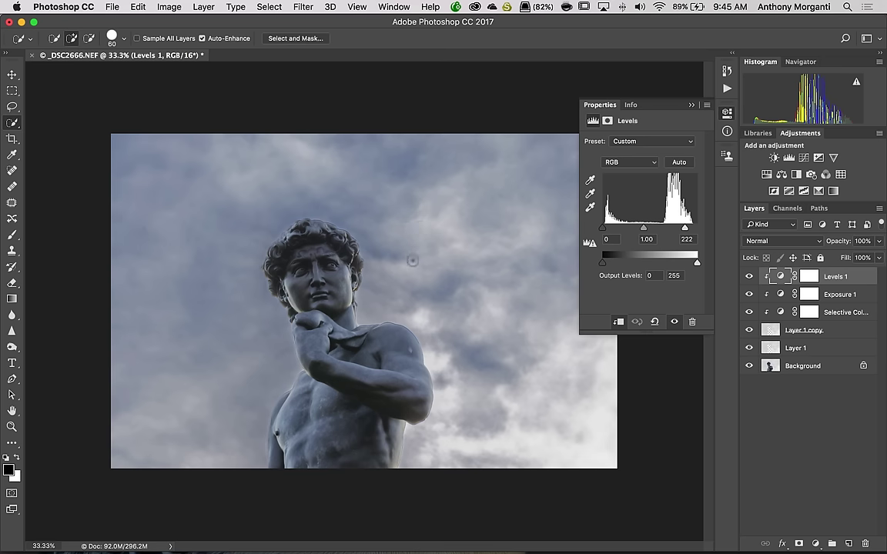
{"action": "left_click", "coordinate": [690, 104]}
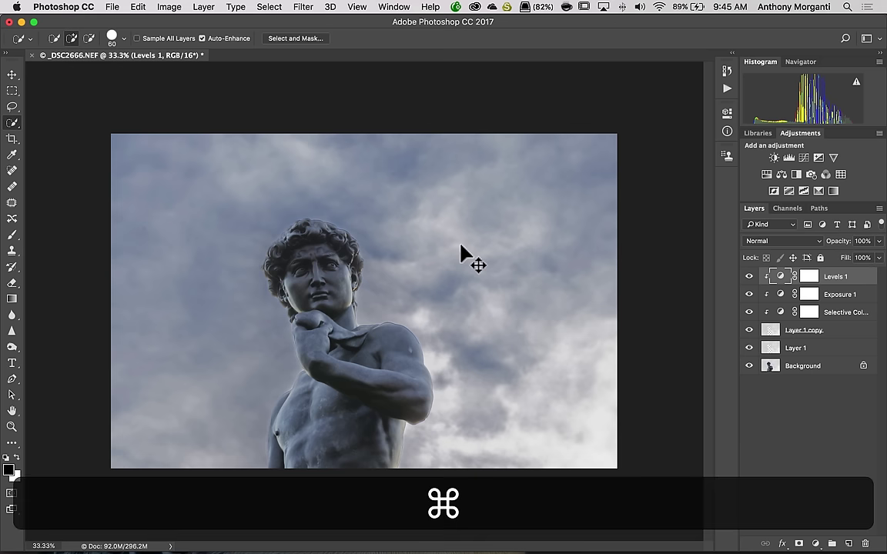
Zoom to 200% and pan along the statue's neck and shoulder edge against the sky
{"action": "key", "text": "super+0"}
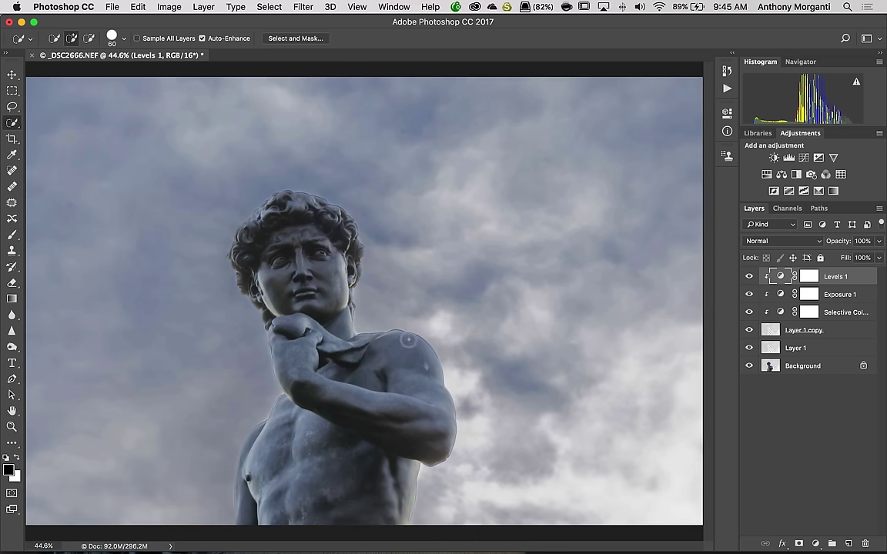
{"action": "key", "text": "super"}
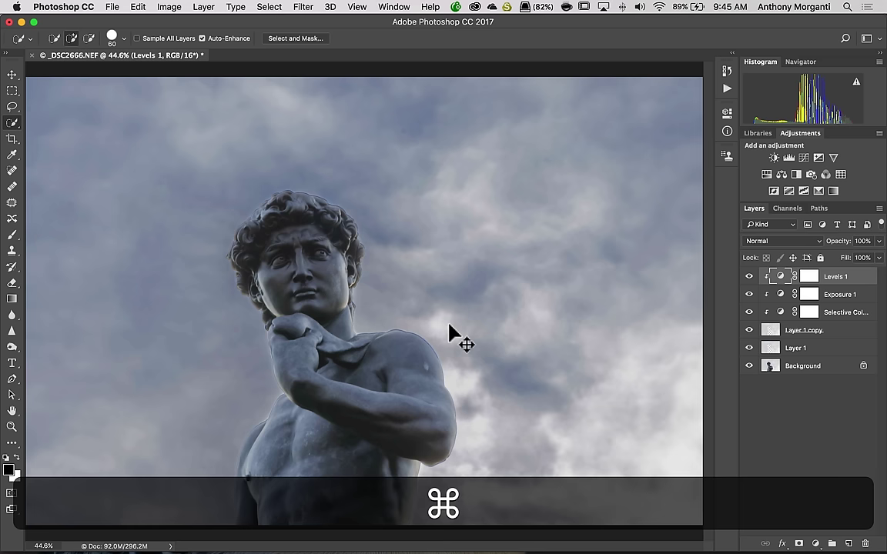
{"action": "key", "text": "super+equal"}
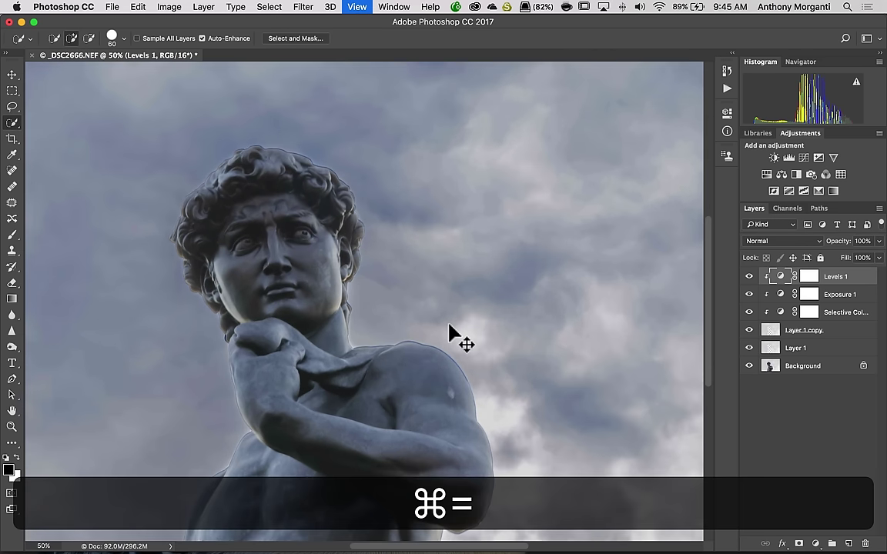
{"action": "key", "text": "super+equal"}
{"action": "key", "text": "super+equal"}
{"action": "key", "text": "super+equal"}
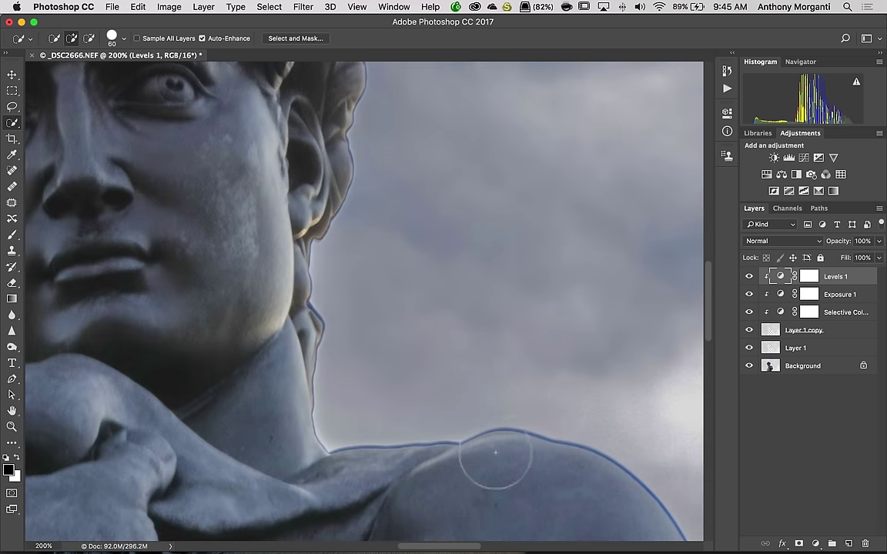
{"action": "key", "text": "alt"}
{"action": "key", "text": "space"}
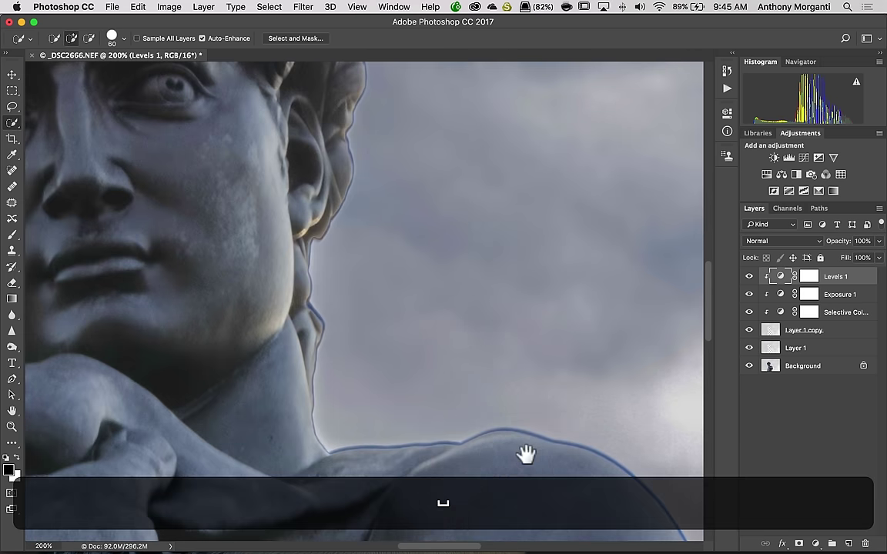
{"action": "left_click_drag", "start_coordinate": [526, 455], "coordinate": [387, 365]}
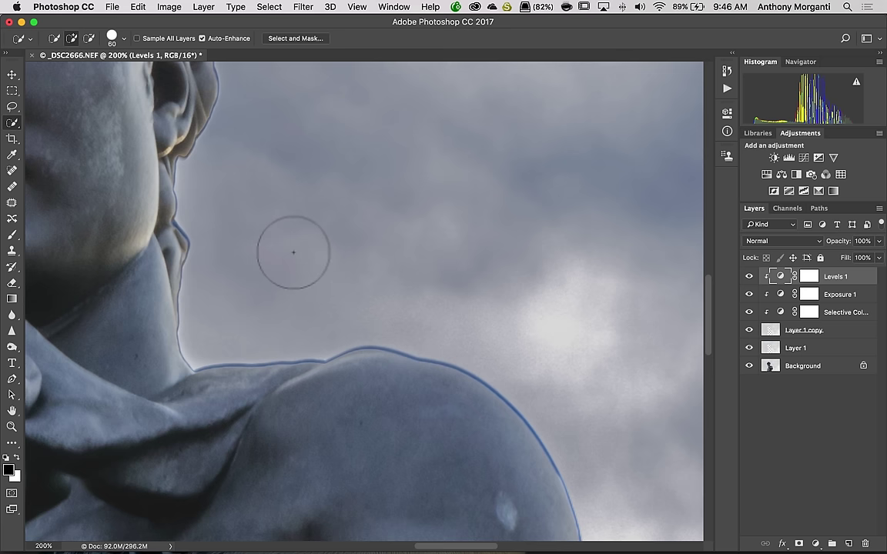
Fit the full statue photo with its darkened blue sky on screen using Cmd+0
{"action": "key", "text": "super+0"}
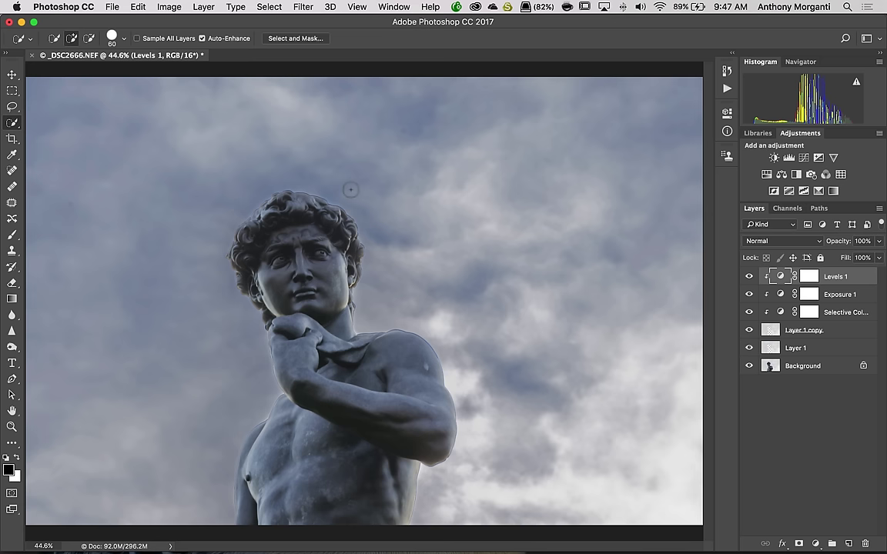
Save _DSC2666-Edit-4.tif back to Lightroom with Cmd+S, then quit Photoshop with Cmd+Q
{"action": "key", "text": "super"}
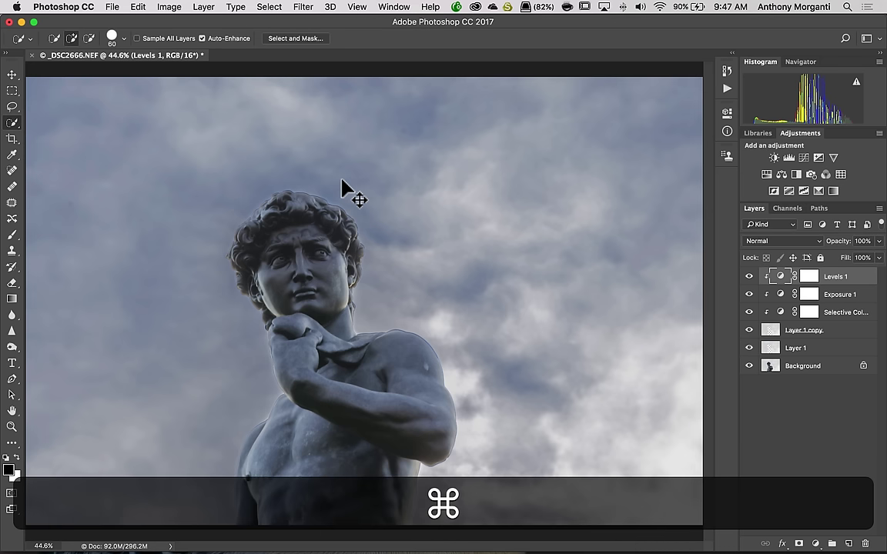
{"action": "key", "text": "super+s"}
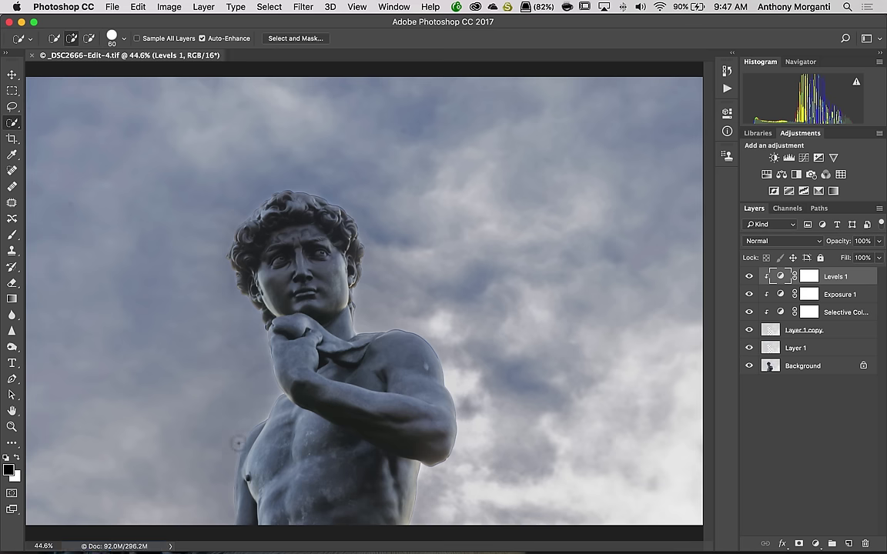
{"action": "key", "text": "super"}
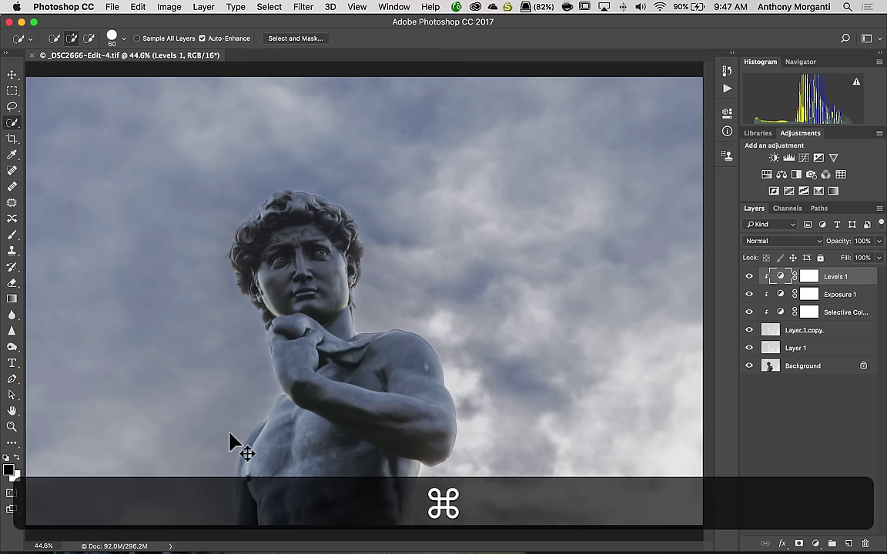
{"action": "key", "text": "super+q"}
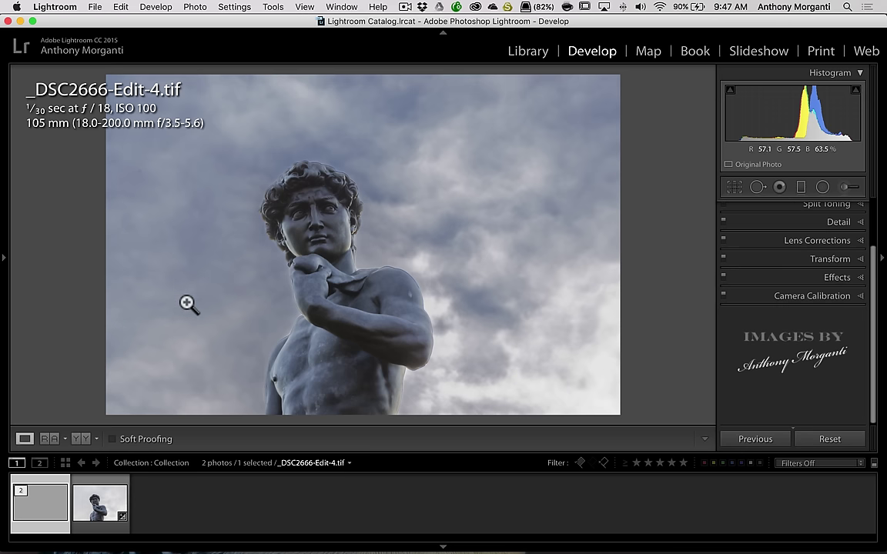
{"action": "left_click", "coordinate": [90, 504]}
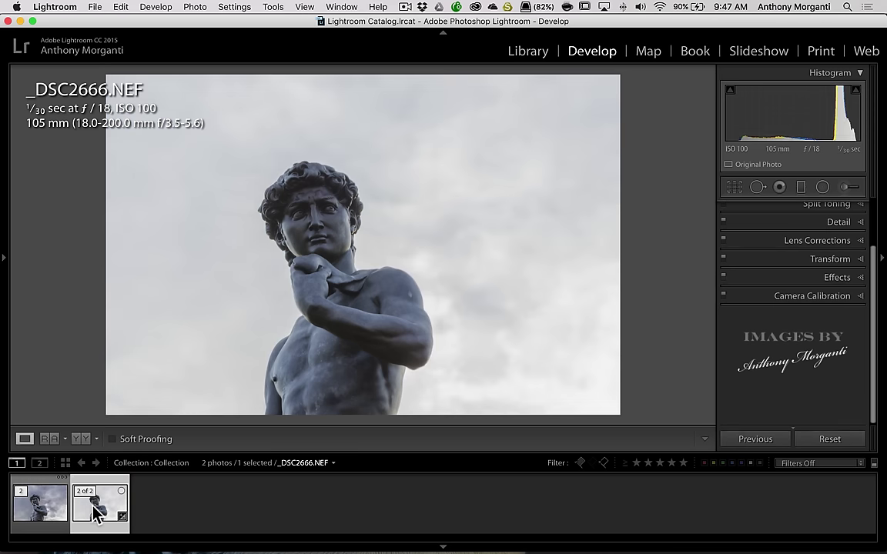
{"action": "left_click", "coordinate": [44, 515]}
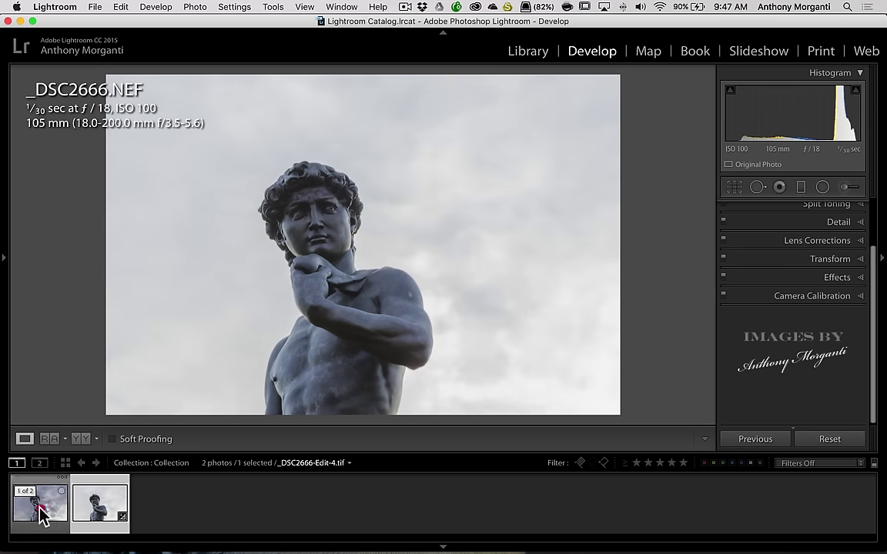